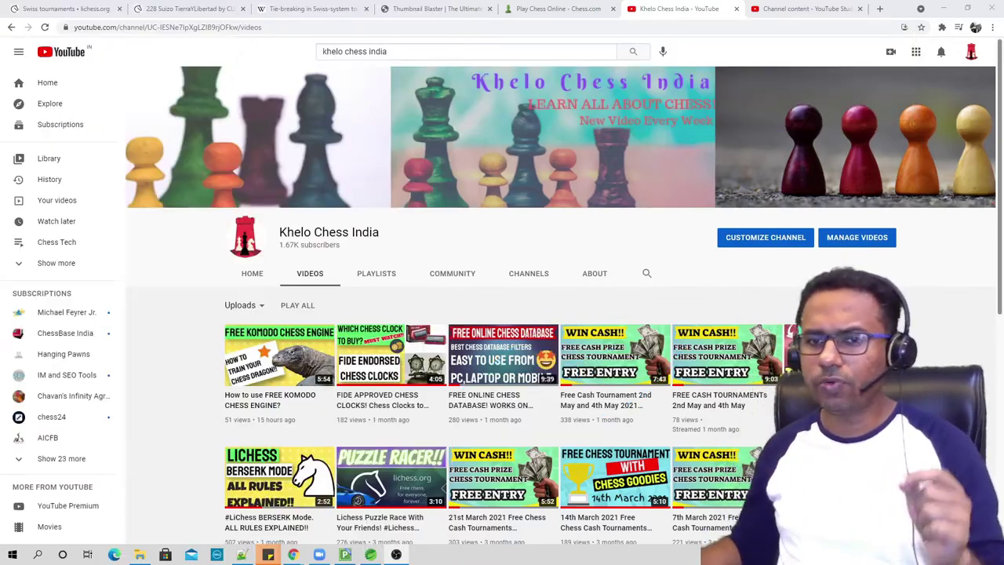
Switch from the YouTube channel to the lichess Swiss tournaments FAQ tab.
click(90, 10)
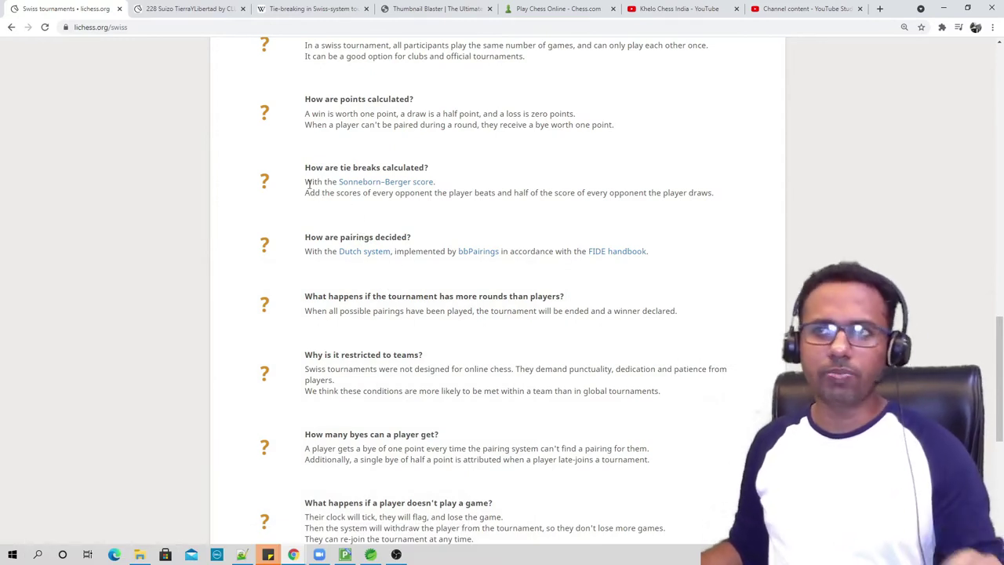
Highlight the 'How are tie breaks calculated?' question and bring up the Sonneborn–Berger link's menu.
drag(306, 165, 436, 170)
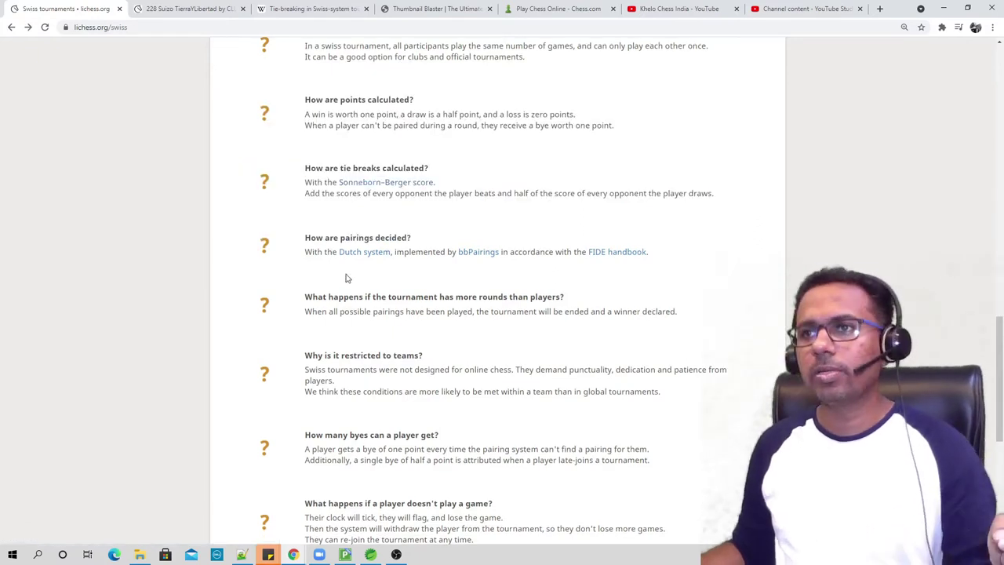
right_click(381, 185)
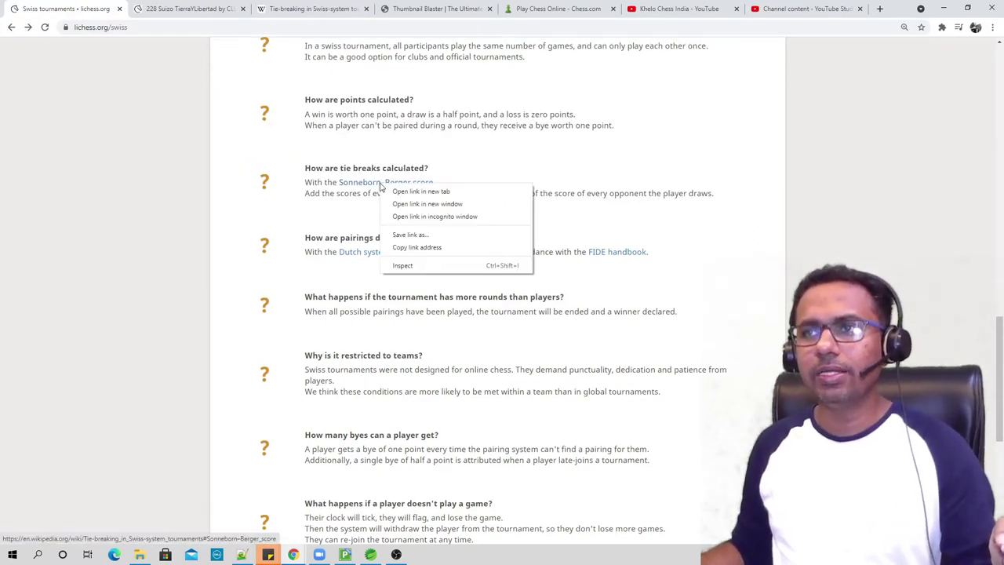
Open the Sonneborn–Berger link in a new tab, highlight its definition, then return to the 228 Suizo standings.
click(396, 193)
click(161, 9)
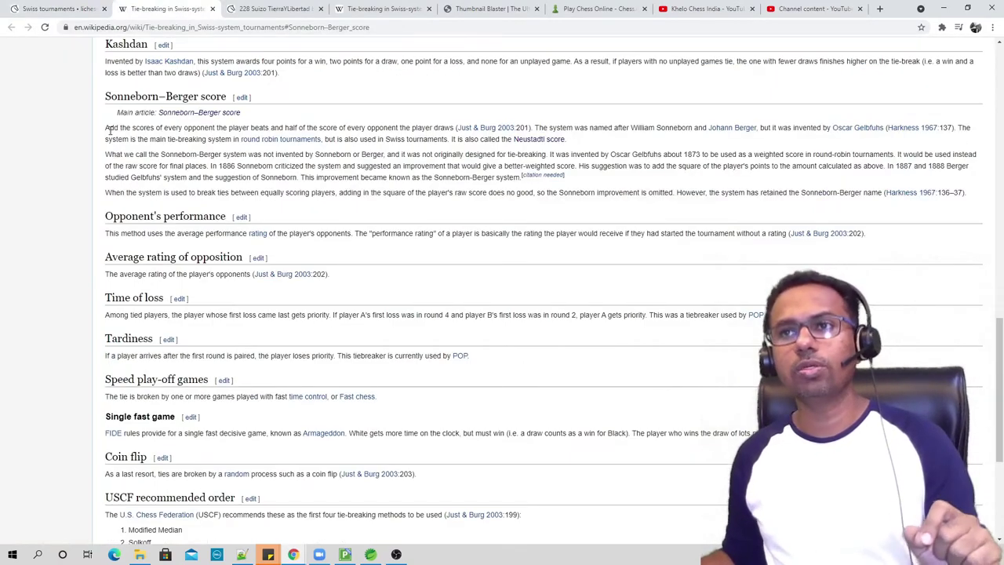
drag(106, 128, 130, 128)
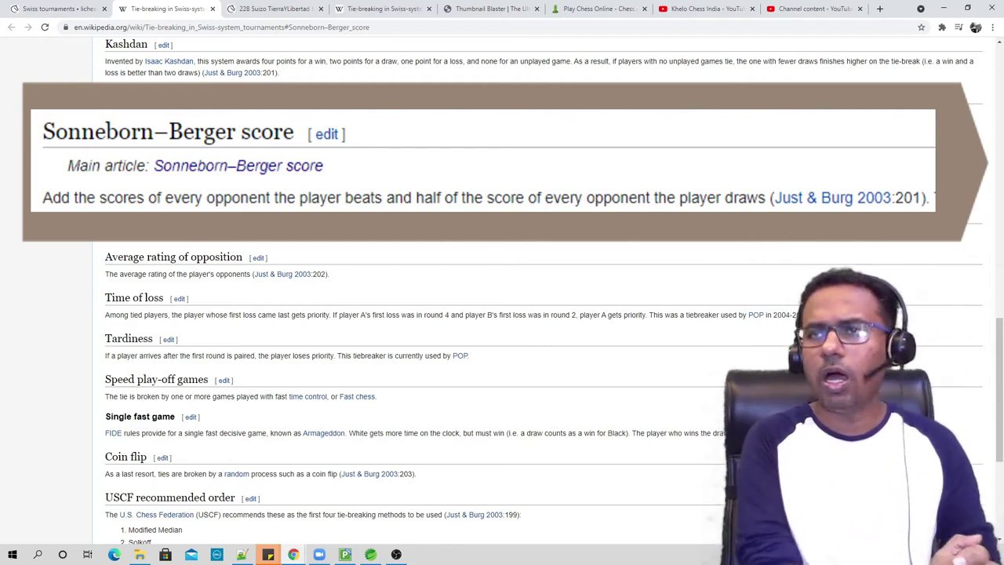
drag(105, 127, 453, 129)
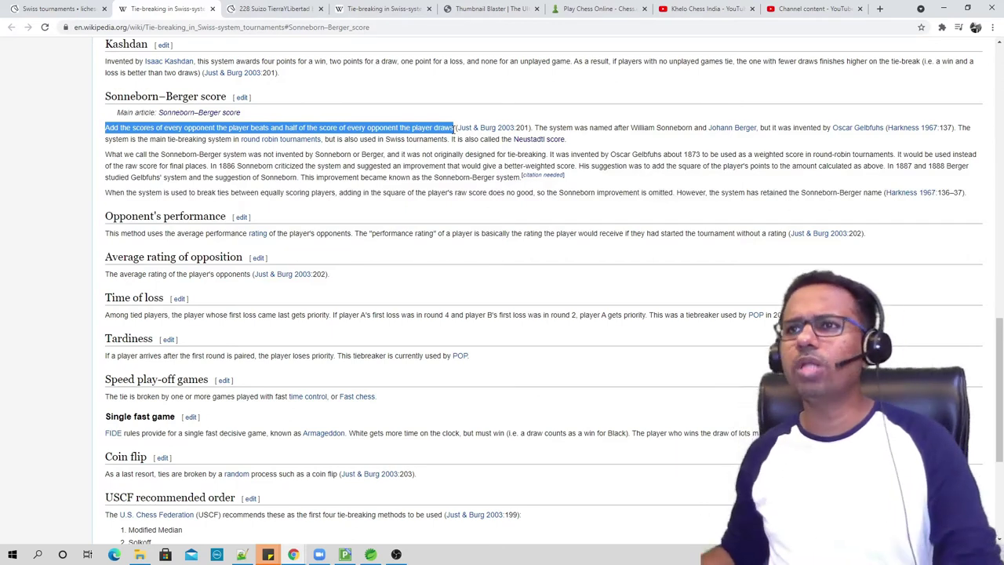
click(286, 14)
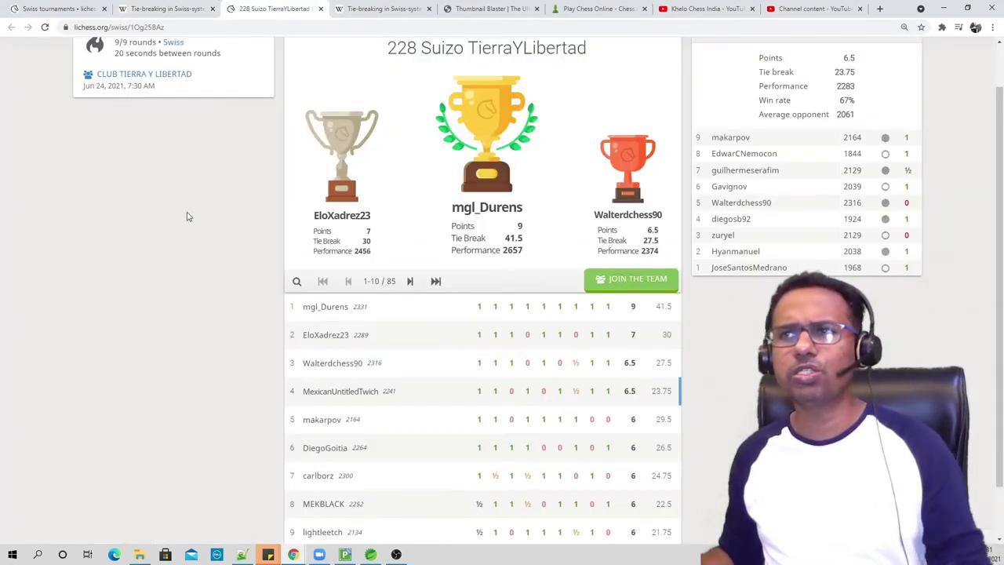
Open MexicanUntitledTwich's player card and select his nine opponents with ratings and results.
scroll(187, 216, up, 1)
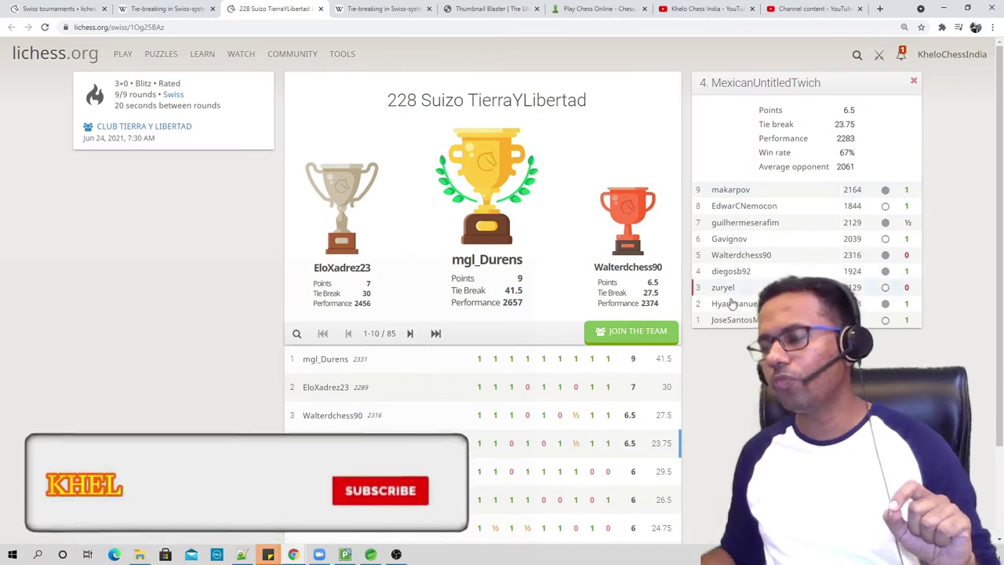
mouse_move(729, 322)
mouse_move(735, 188)
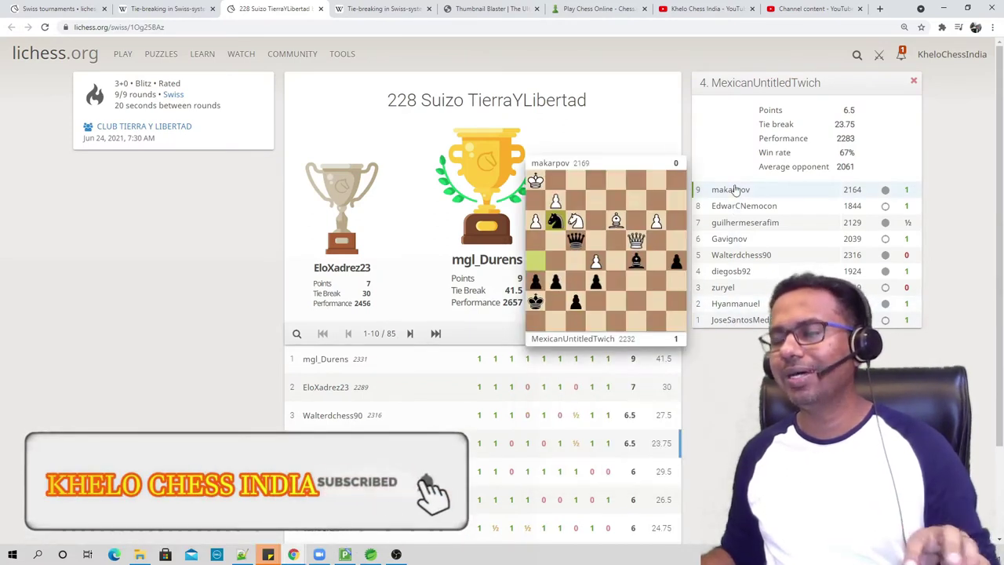
click(434, 448)
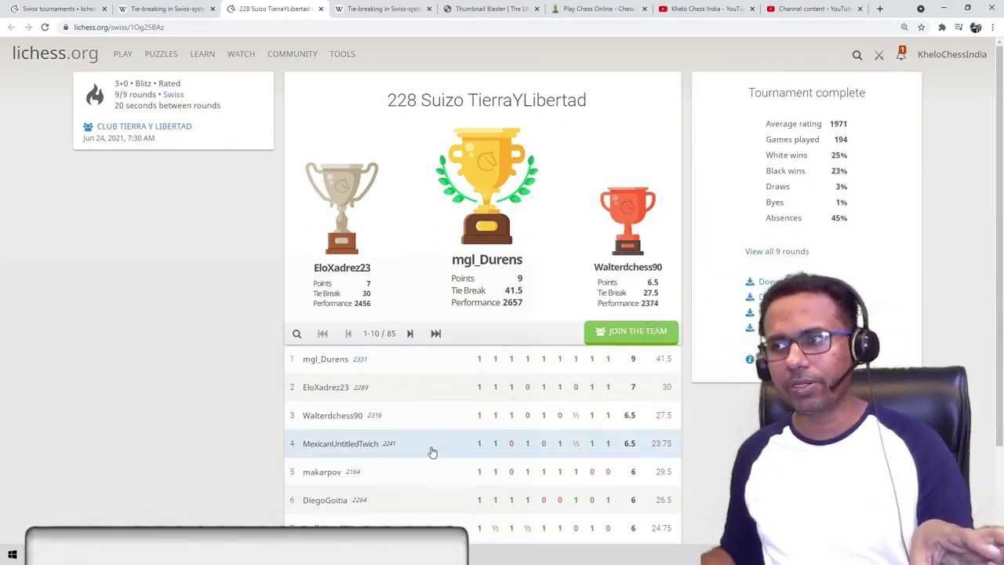
click(440, 453)
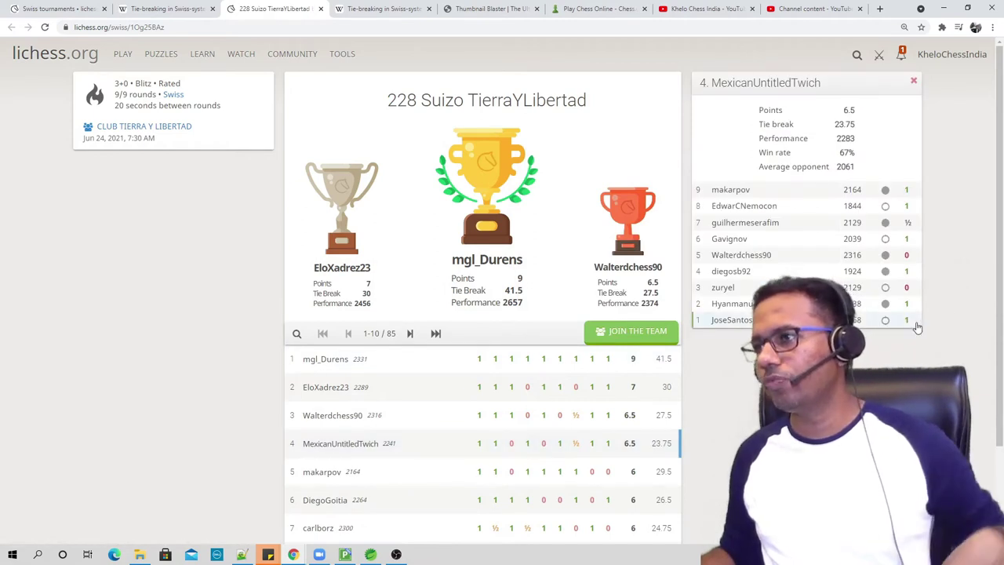
drag(752, 321, 696, 193)
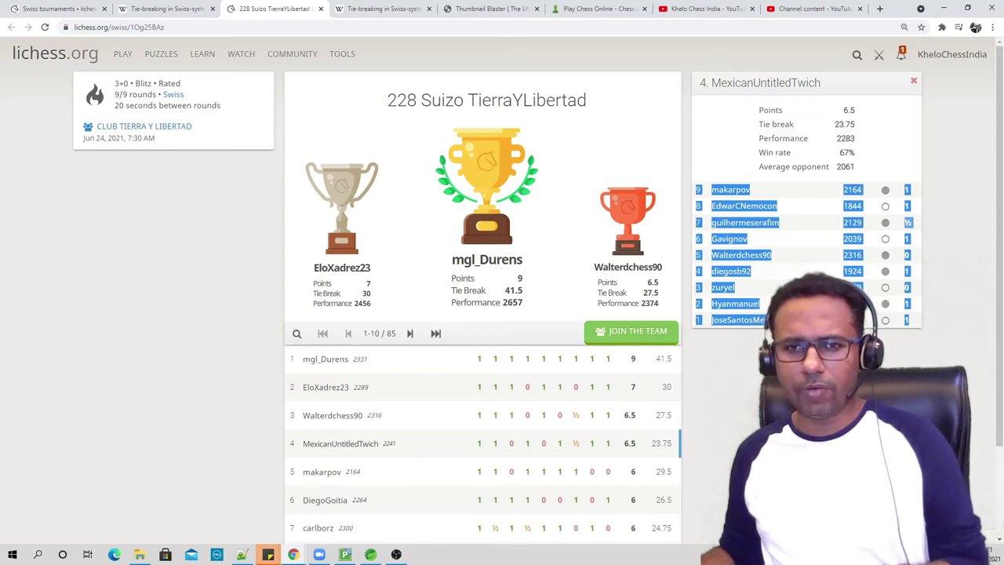
Paste the nine opponents into the Tie Break sheet starting at cell A2.
click(345, 555)
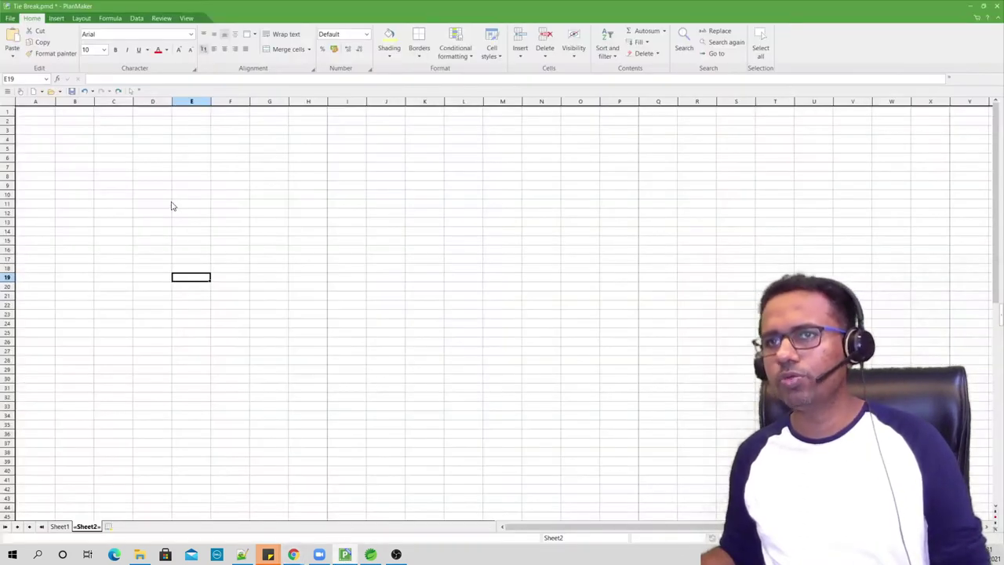
click(41, 122)
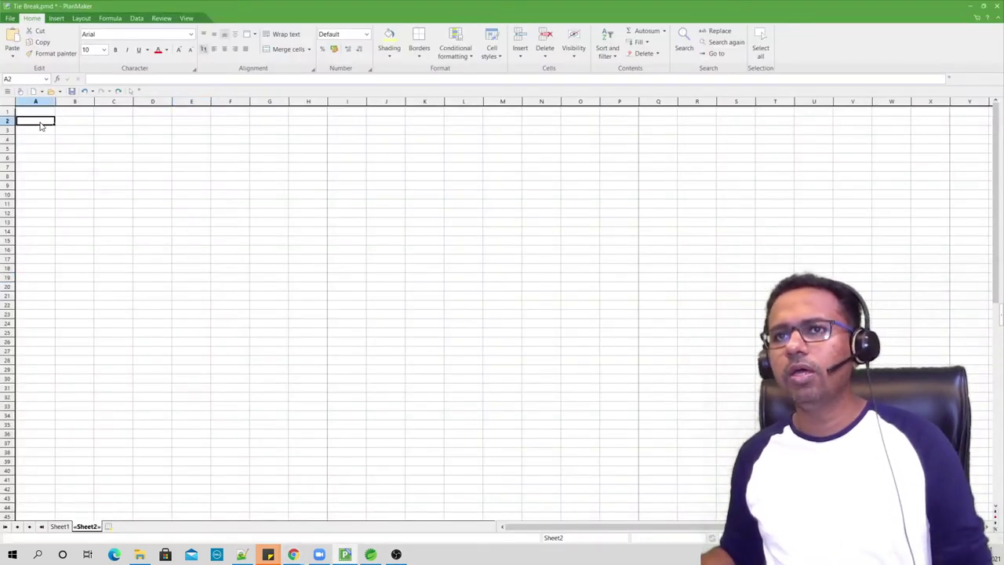
key(ctrl+v)
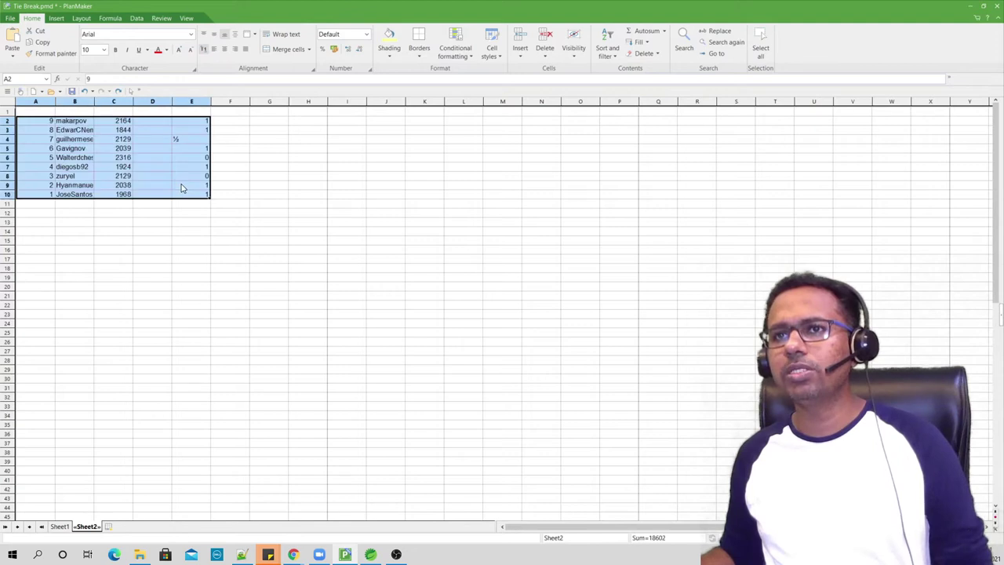
click(138, 259)
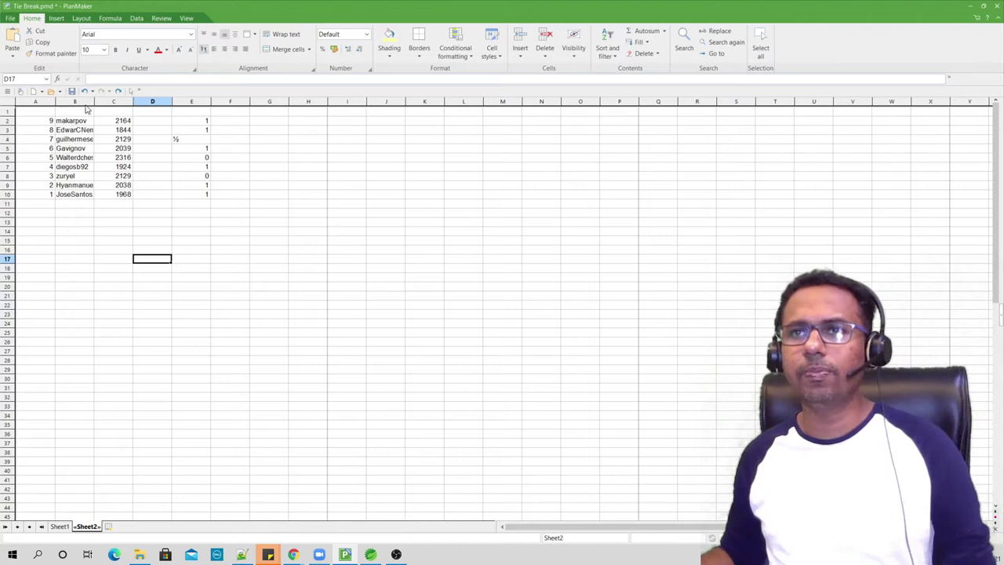
drag(94, 102, 121, 104)
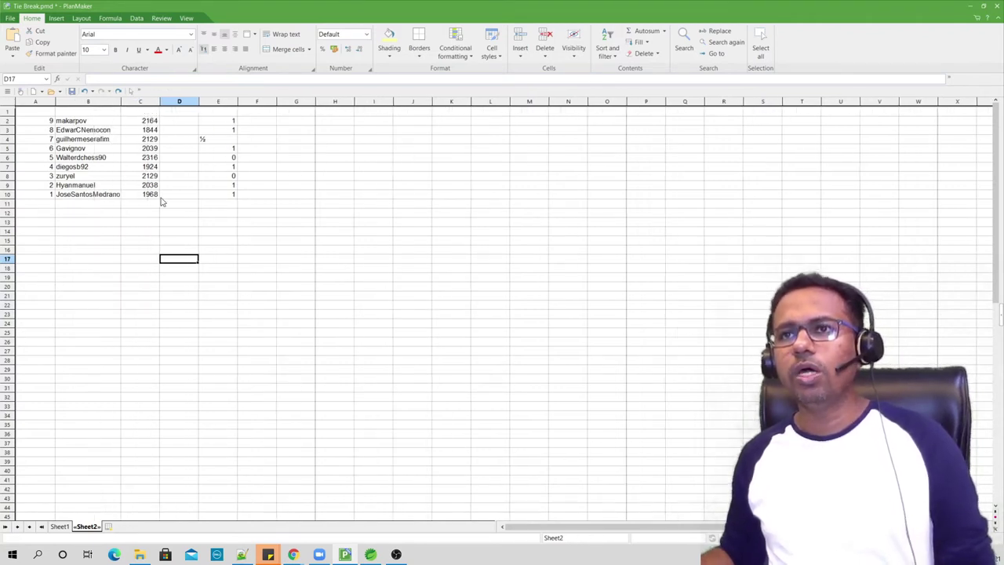
click(138, 269)
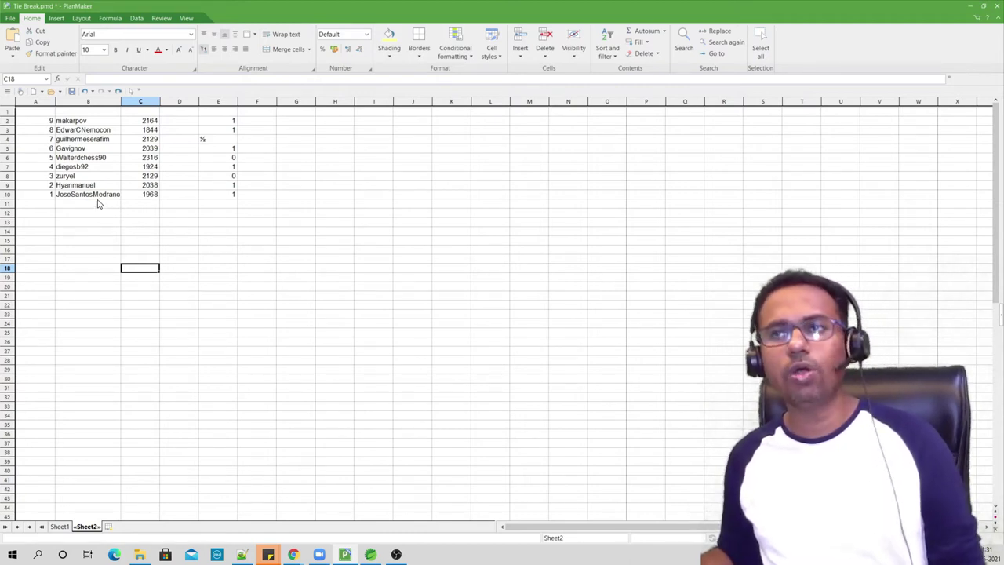
click(186, 231)
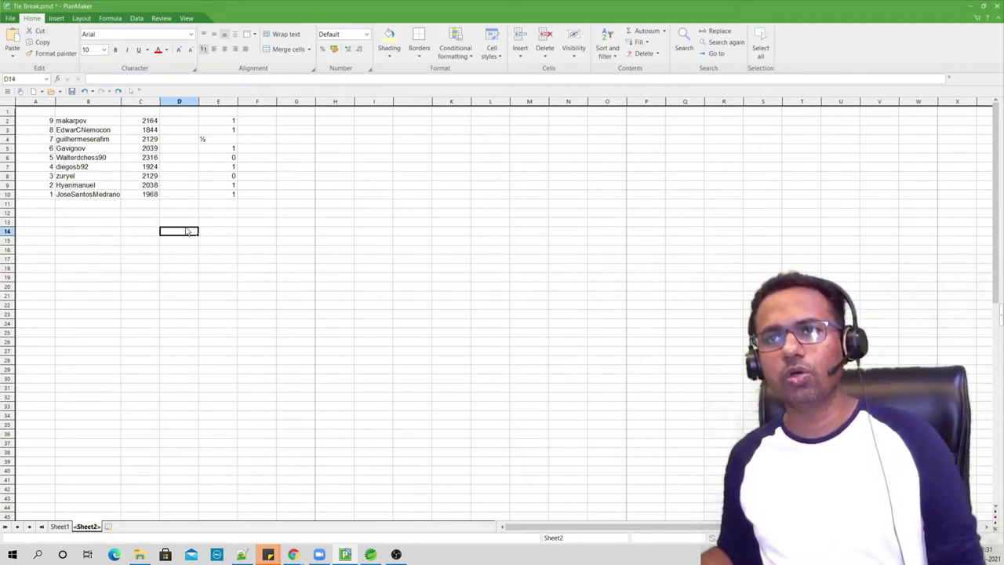
click(229, 158)
click(38, 162)
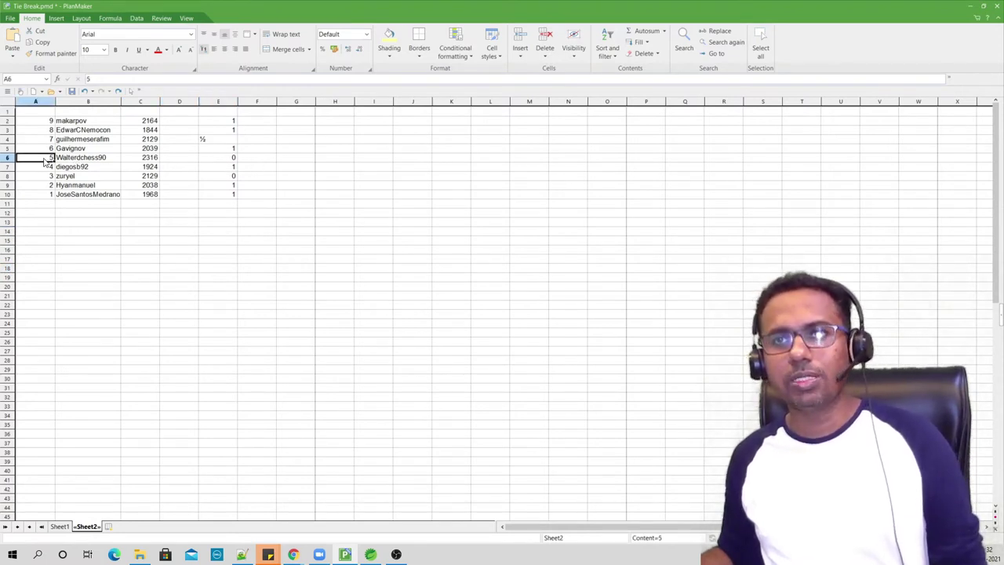
drag(49, 160, 243, 158)
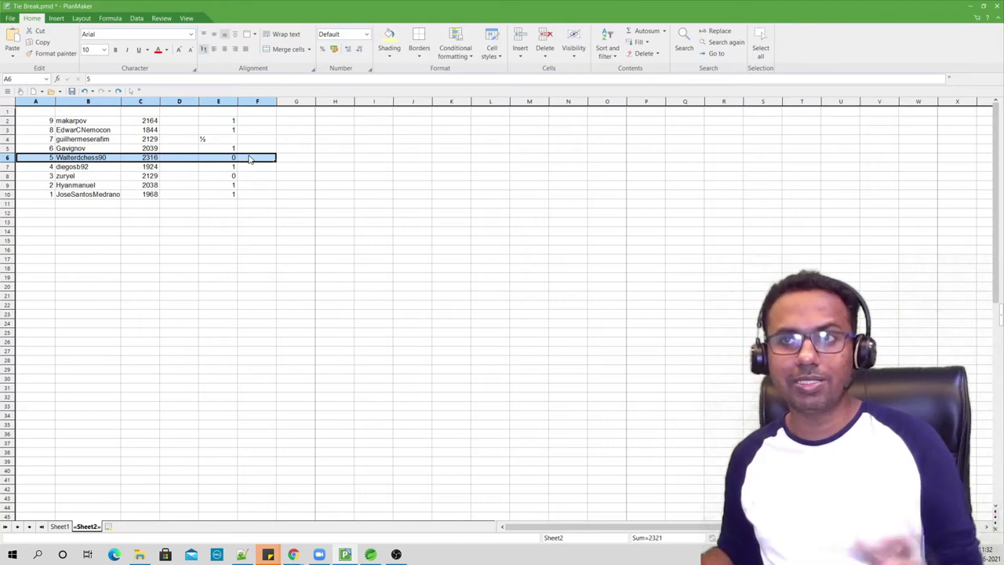
right_click(12, 159)
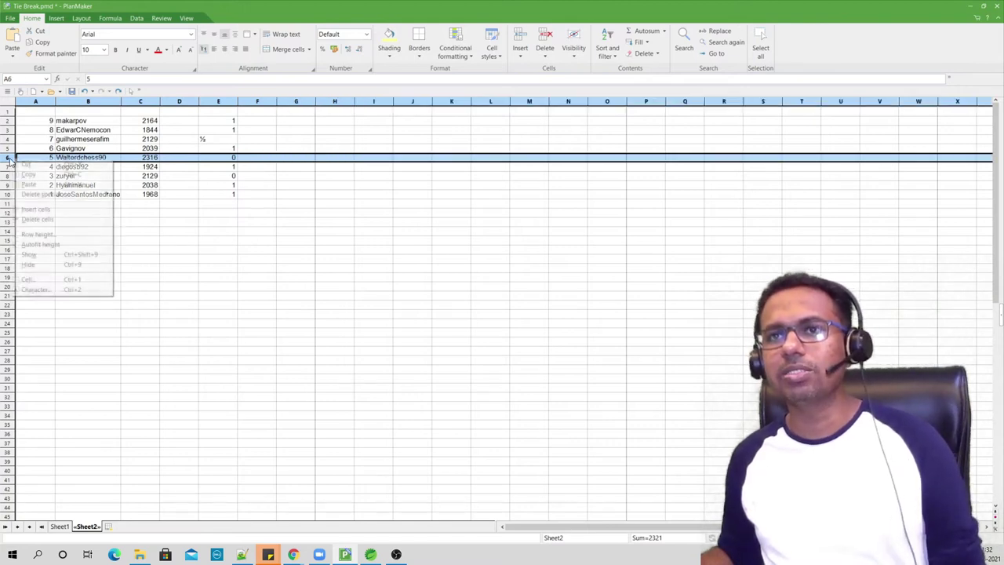
click(47, 219)
click(212, 237)
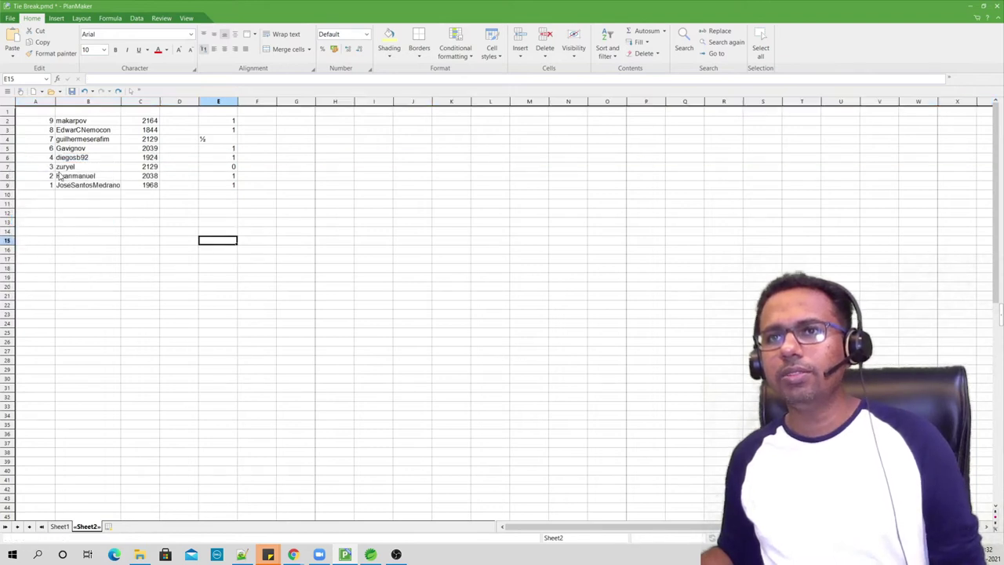
click(9, 167)
right_click(9, 167)
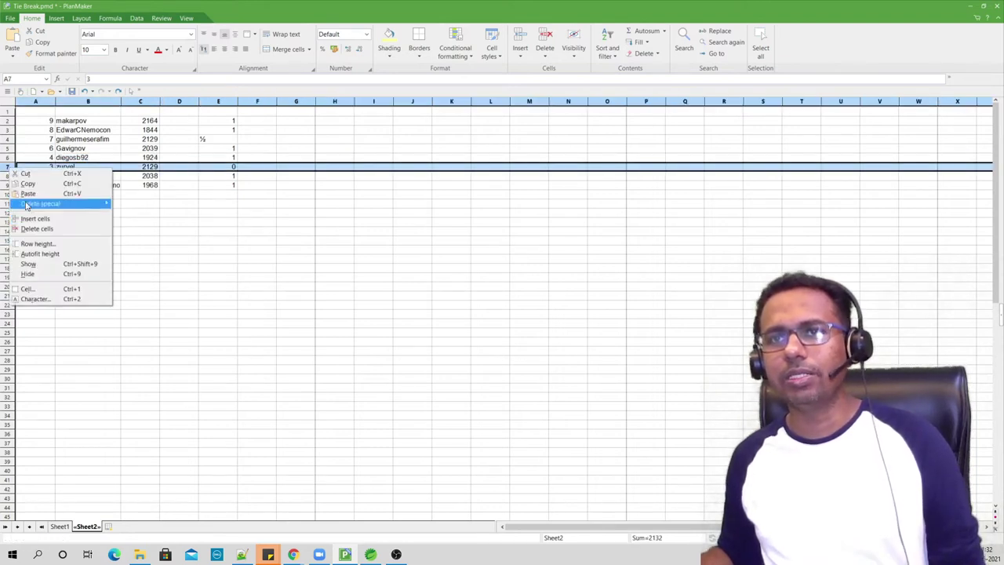
click(38, 226)
click(225, 233)
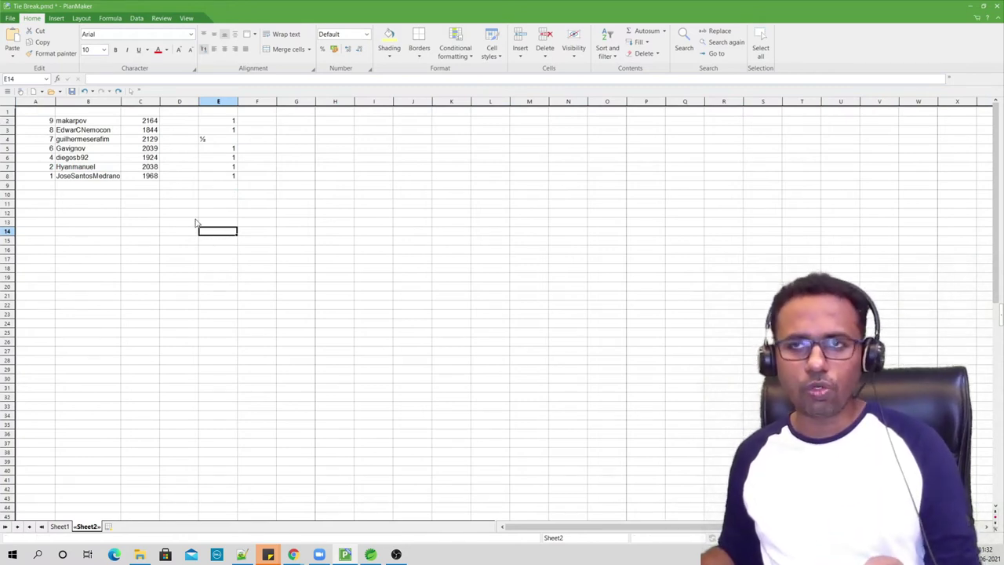
drag(88, 120, 83, 190)
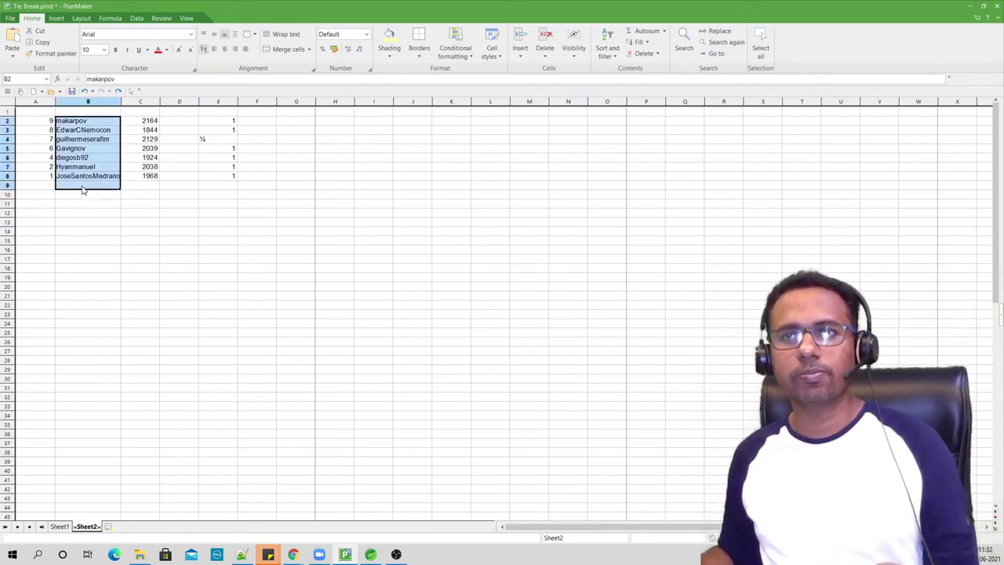
click(76, 224)
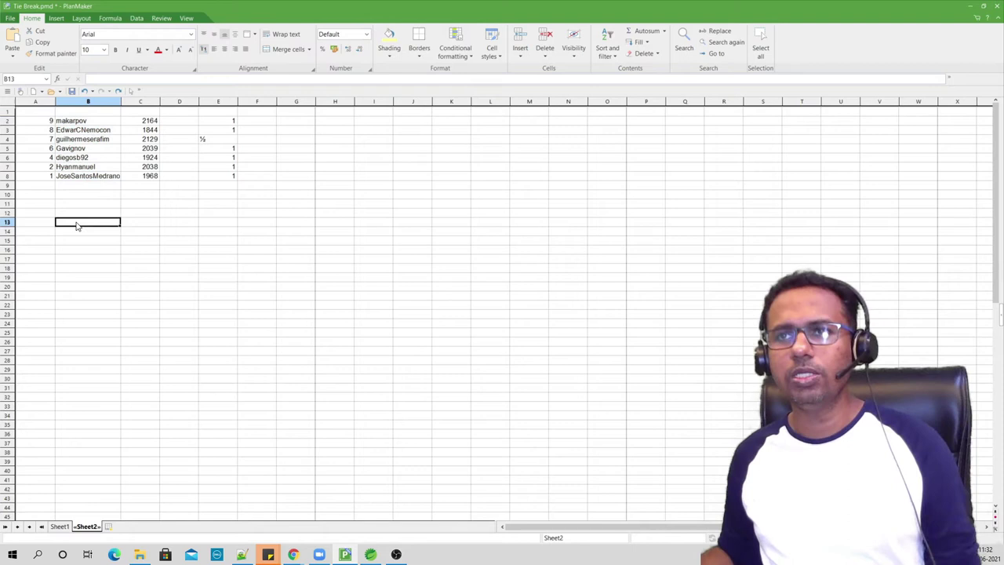
click(75, 175)
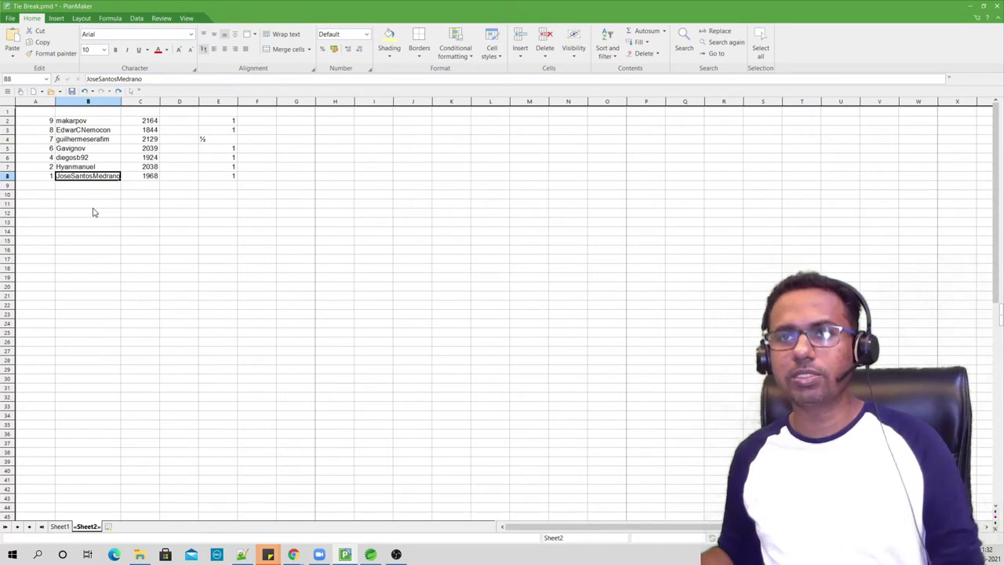
key(alt+Tab)
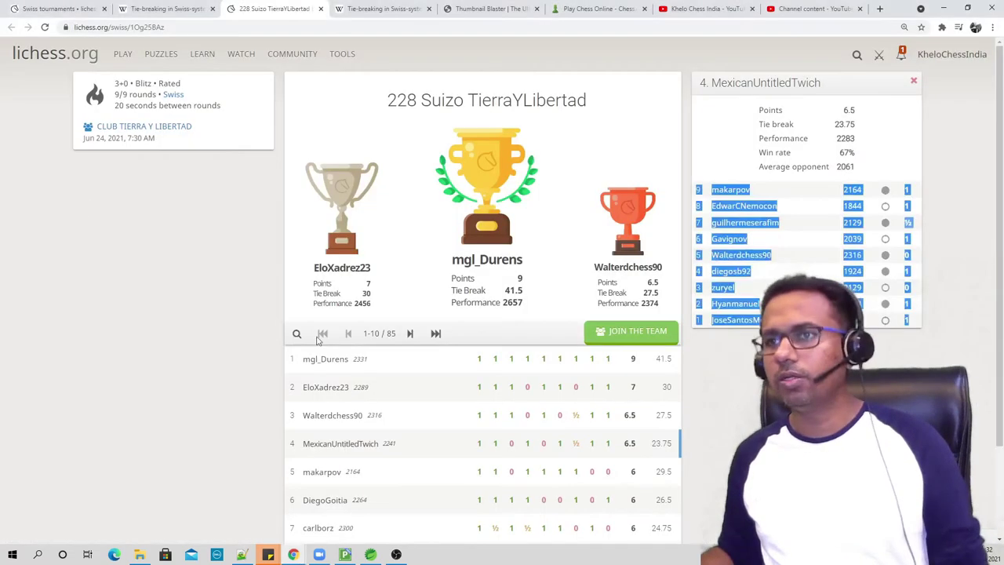
click(295, 335)
text(JoseSantosMedrano)
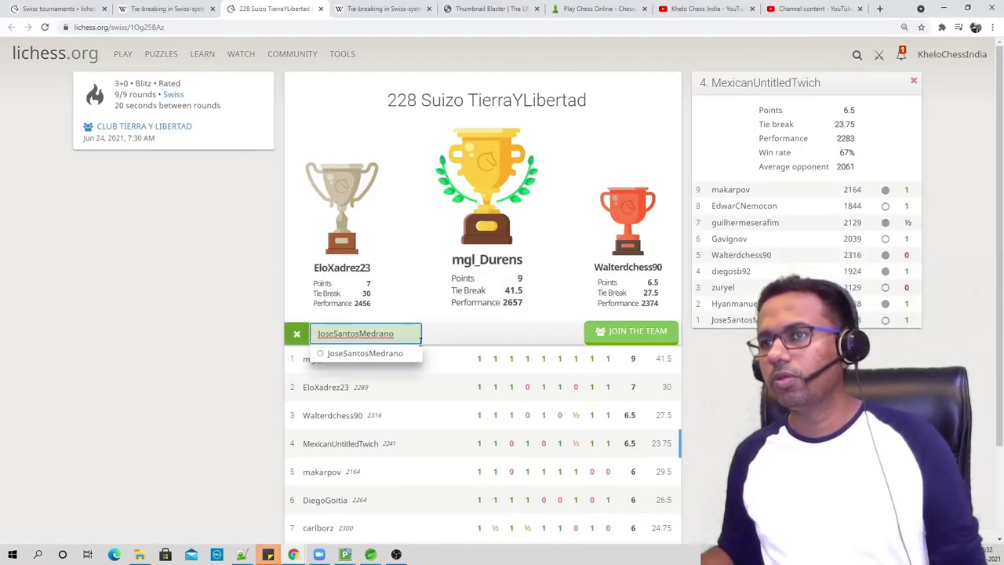
mouse_move(383, 359)
key(Return)
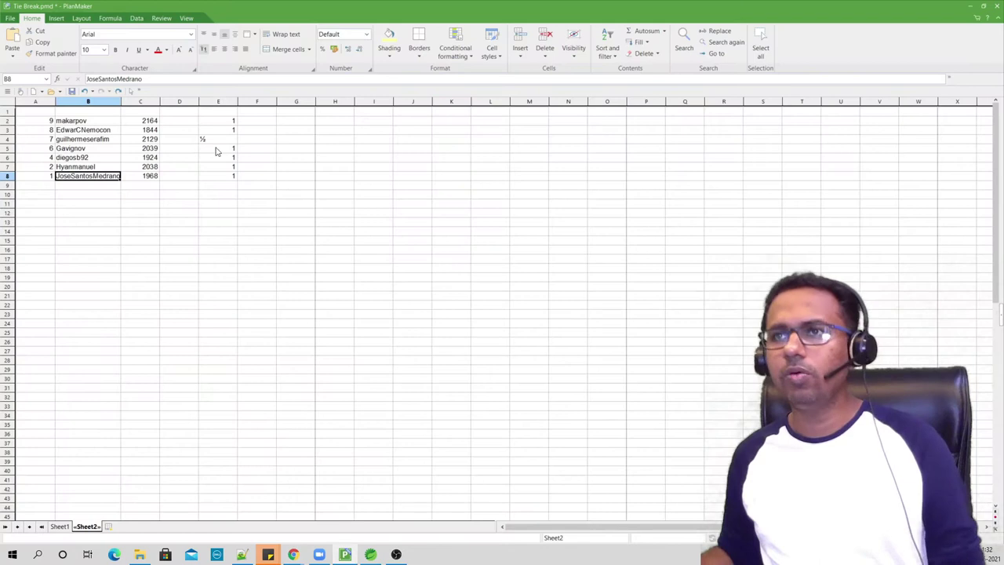
key(alt+Tab)
click(258, 179)
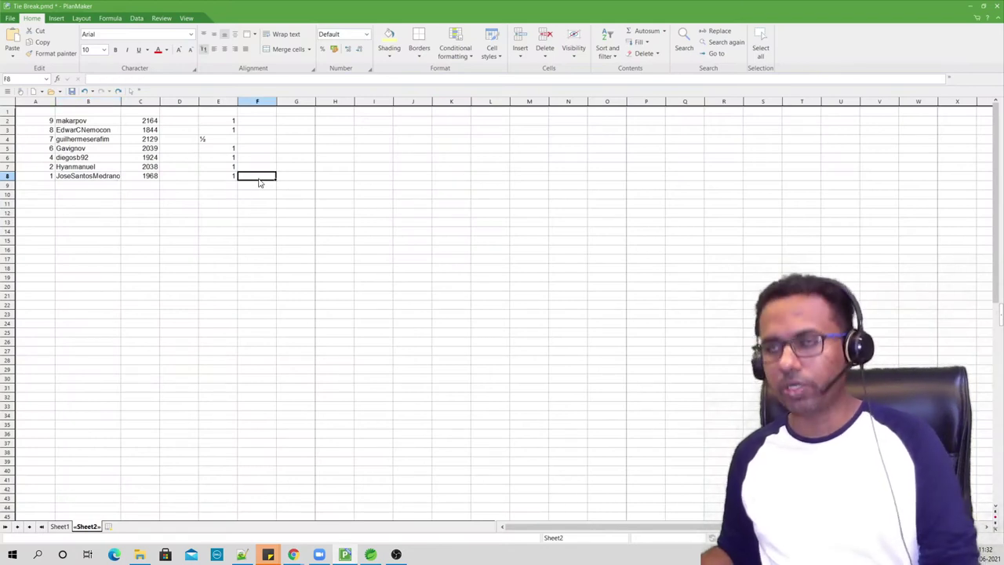
text(0)
key(Return)
Look up Hyanmanuel's points on lichess and enter his score 1 in F7.
click(102, 168)
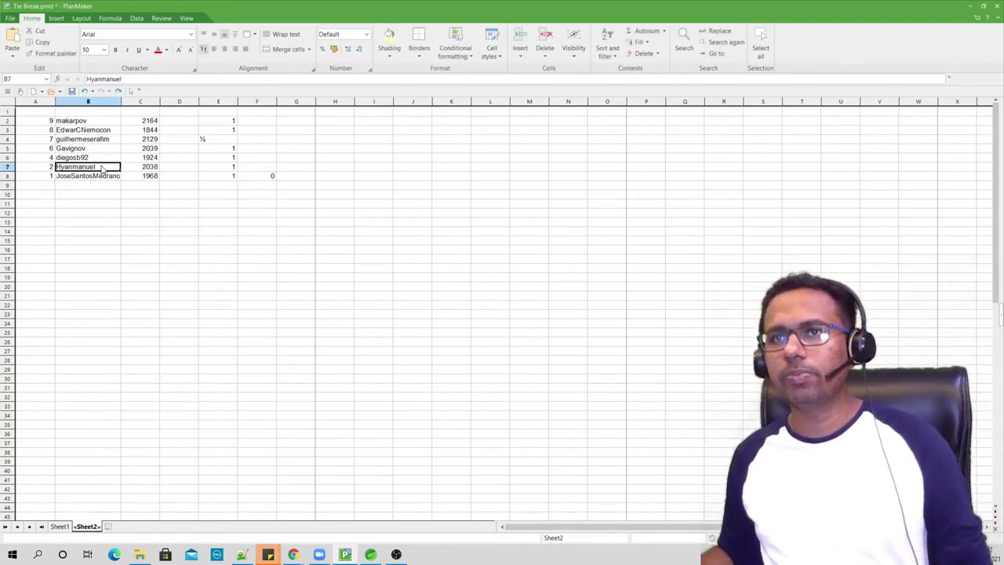
key(ctrl+c)
key(alt+Tab)
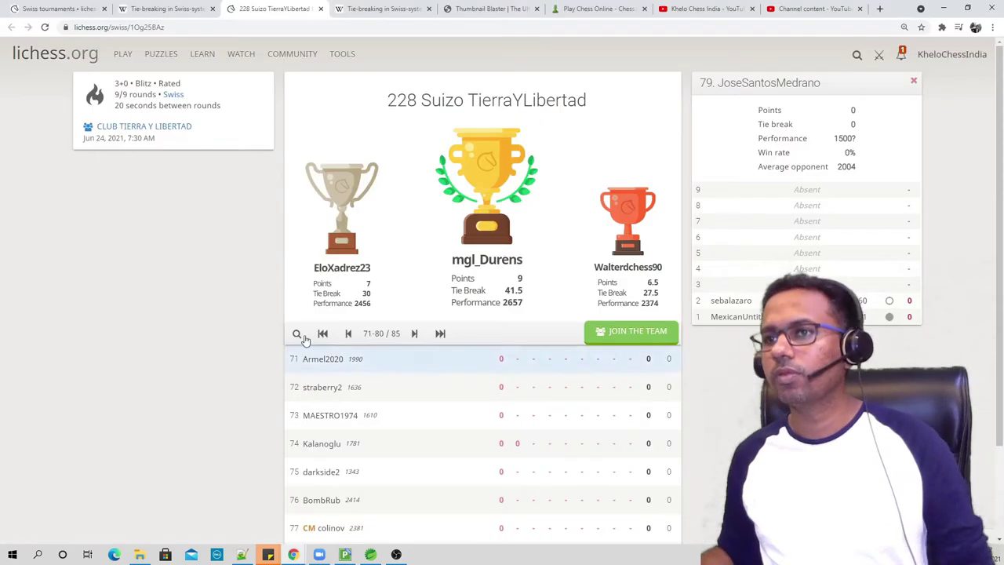
click(295, 333)
key(ctrl+v)
click(351, 357)
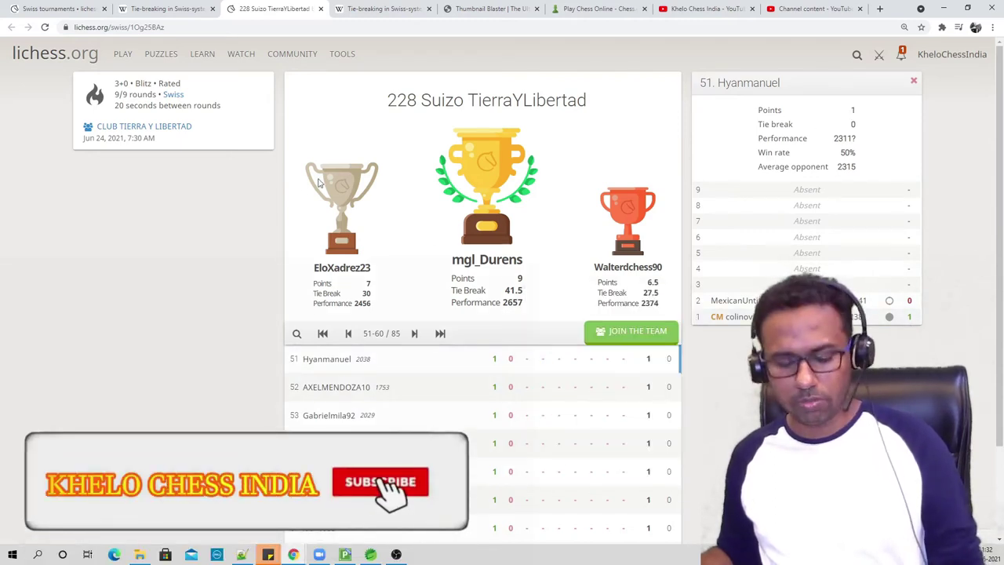
key(alt+Tab)
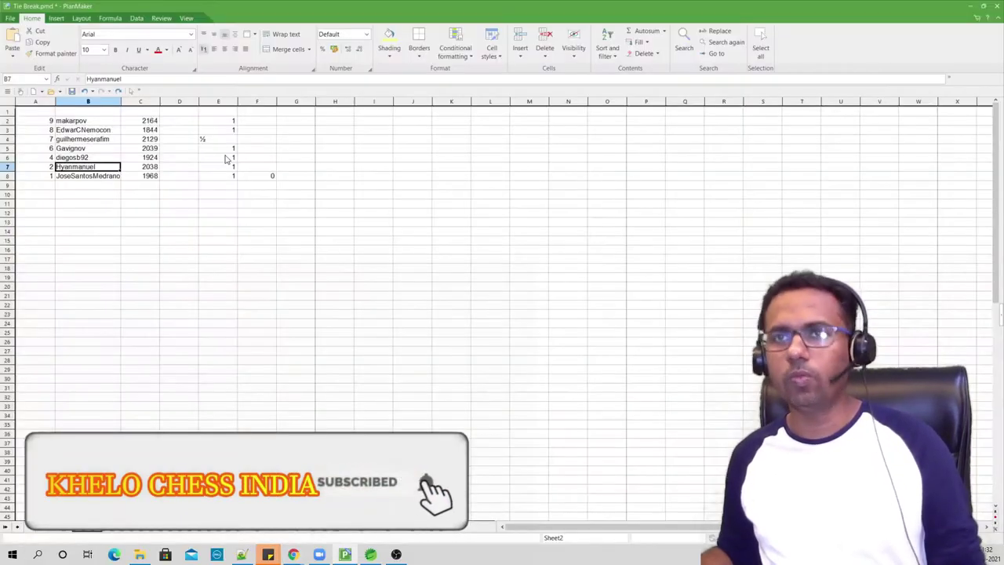
click(265, 167)
text(1)
click(259, 212)
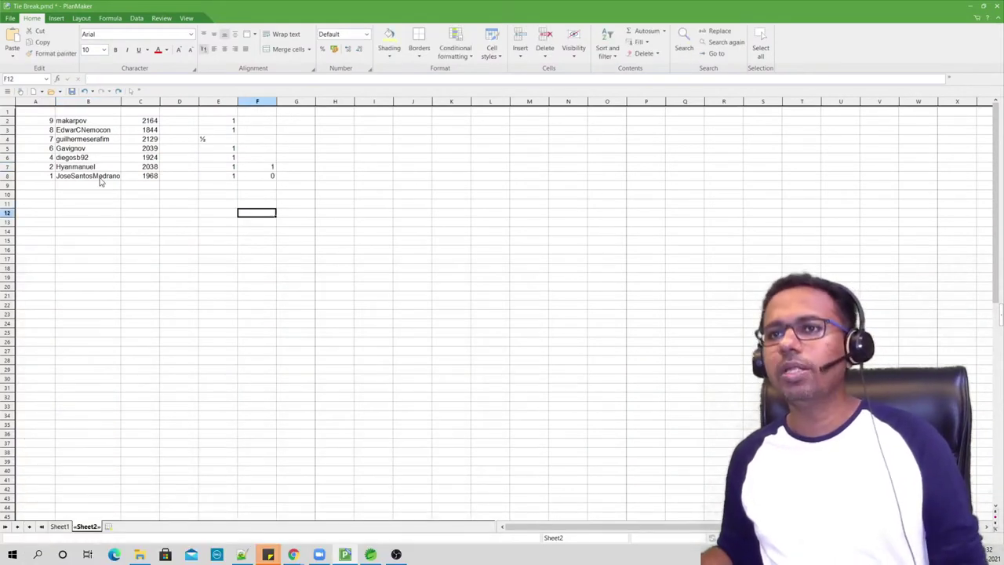
click(78, 162)
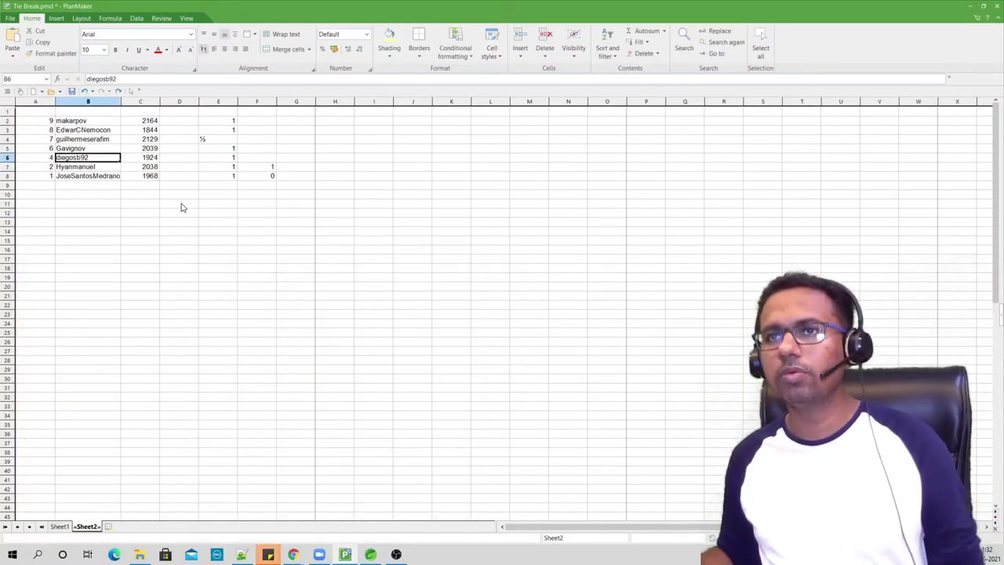
key(alt+Tab)
click(320, 334)
key(ctrl+v)
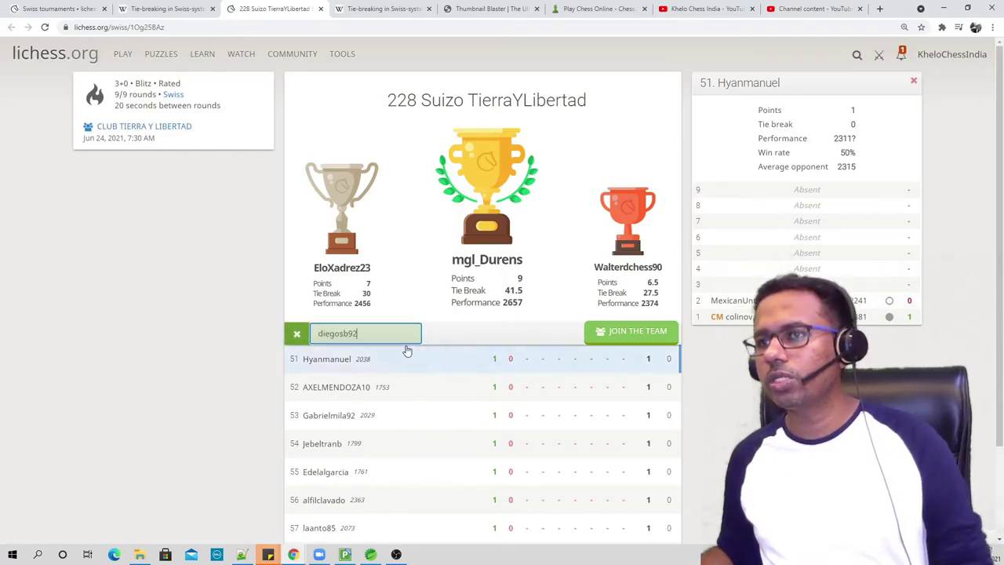
click(361, 354)
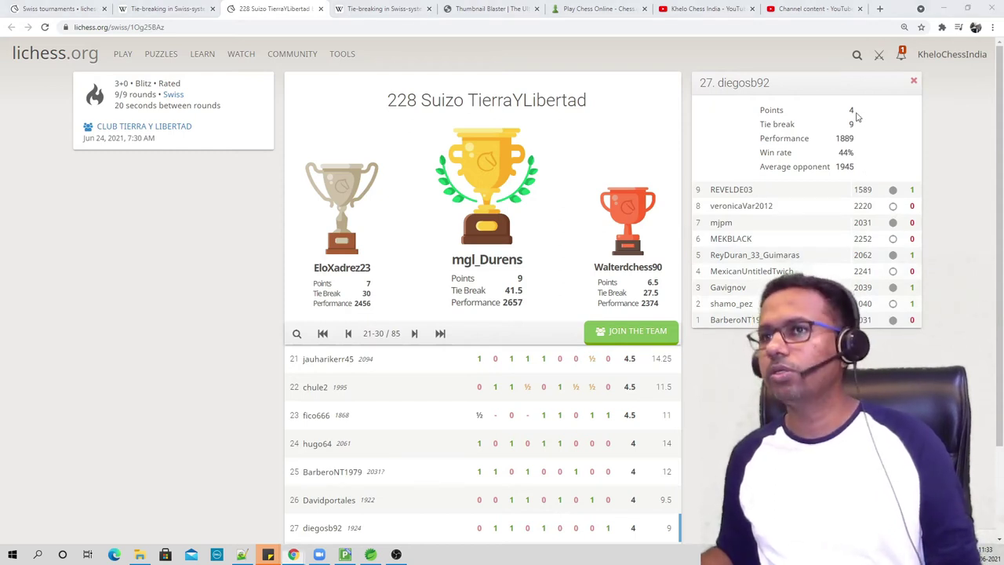
key(alt+Tab)
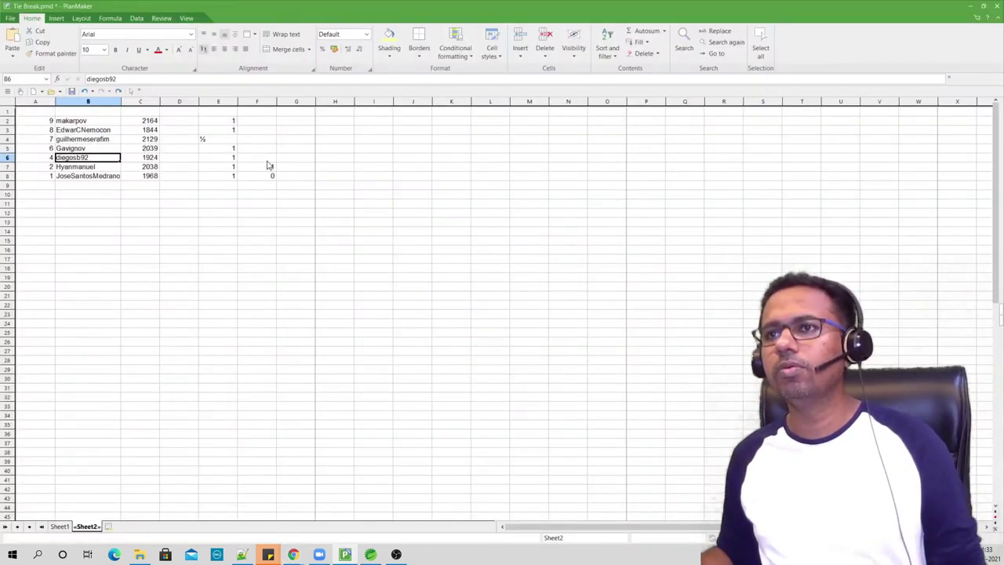
click(268, 160)
text(4)
key(Return)
text(1)
key(Return)
key(Return)
key(Return)
key(Return)
key(Return)
key(Return)
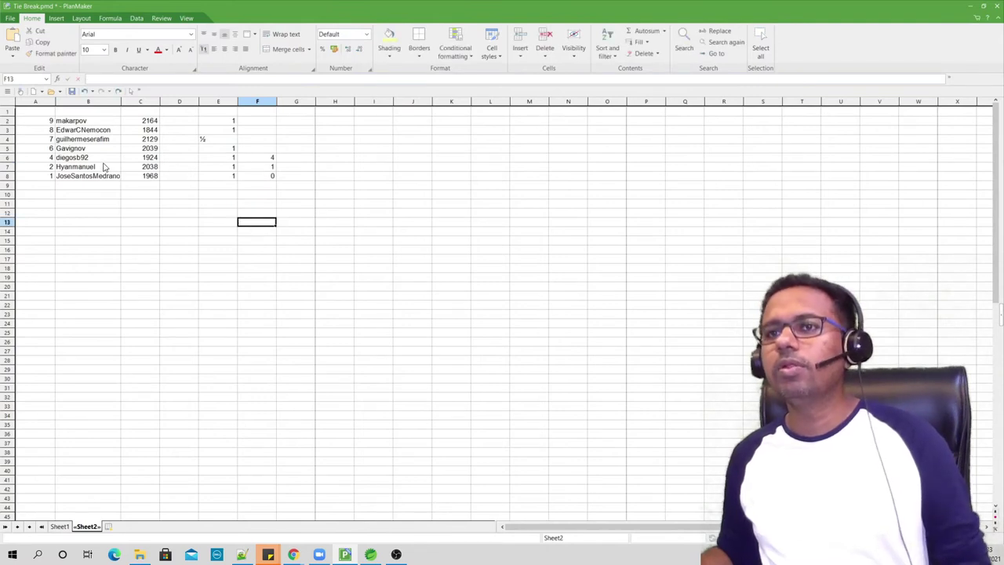
click(90, 152)
key(alt+Tab)
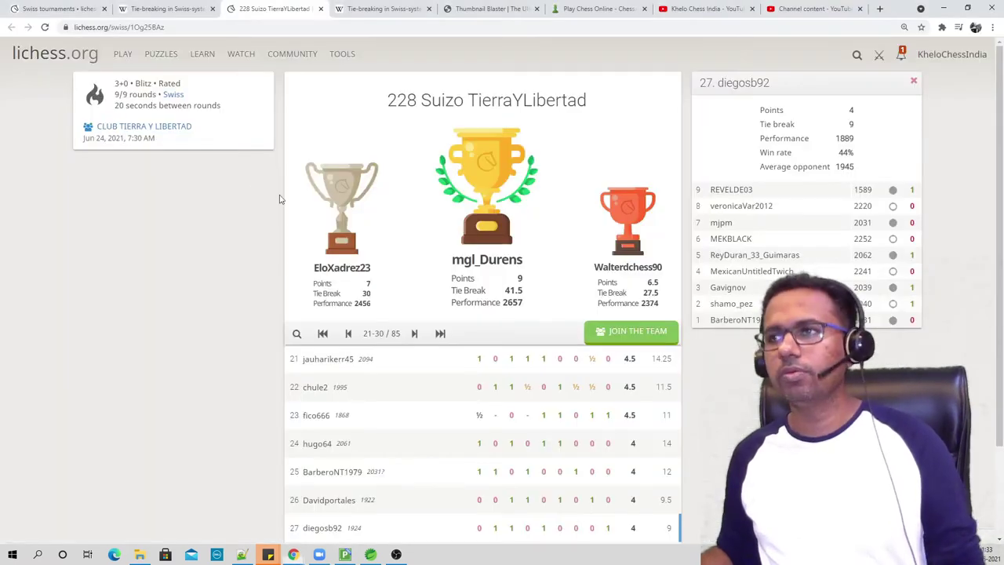
click(297, 335)
key(ctrl+v)
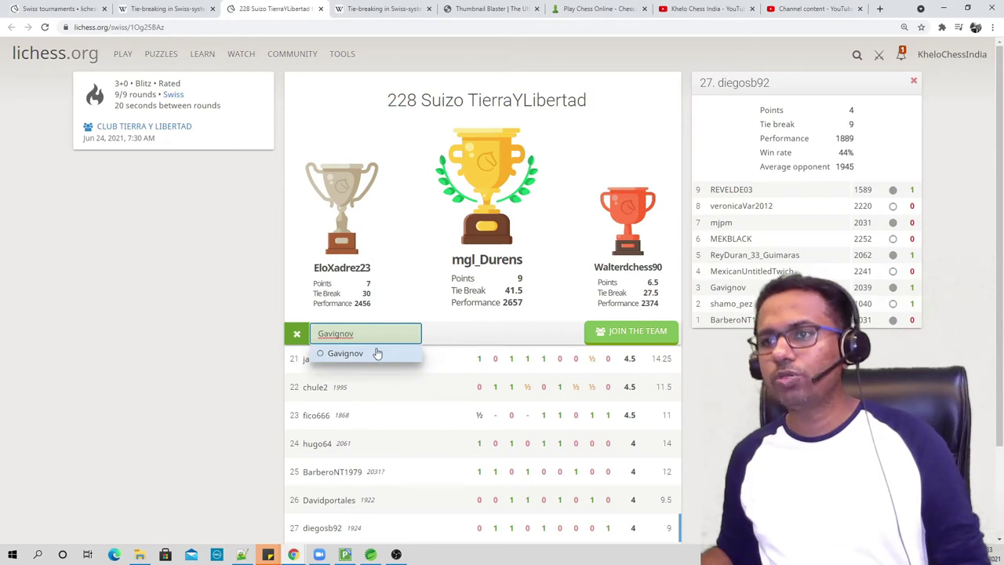
click(374, 353)
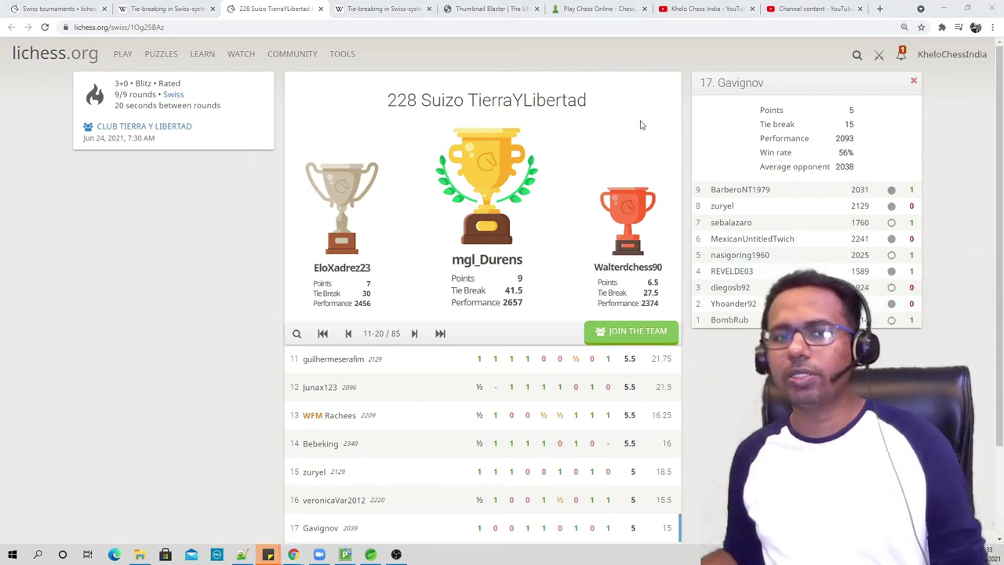
key(alt+Tab)
click(269, 151)
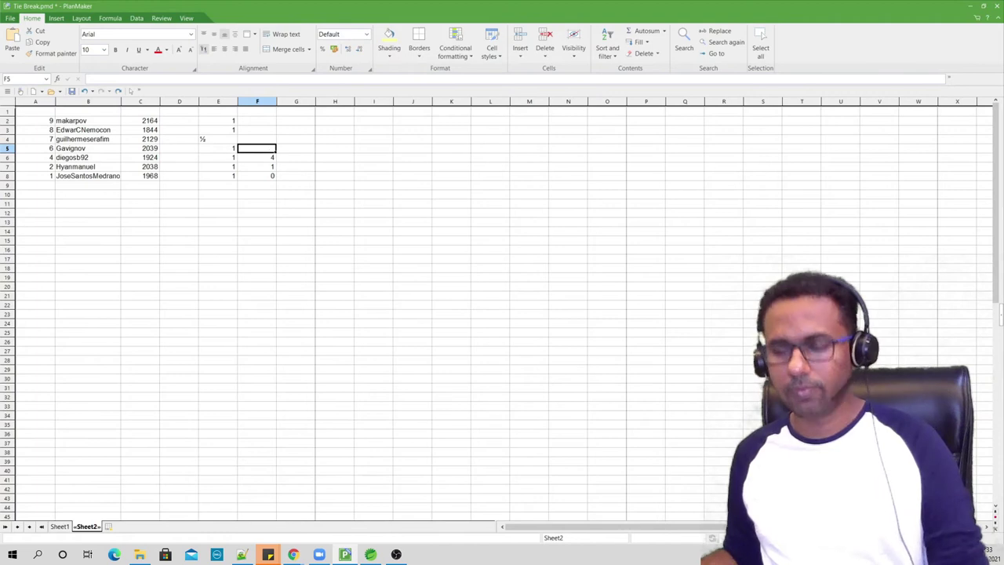
text(5)
click(276, 246)
click(85, 139)
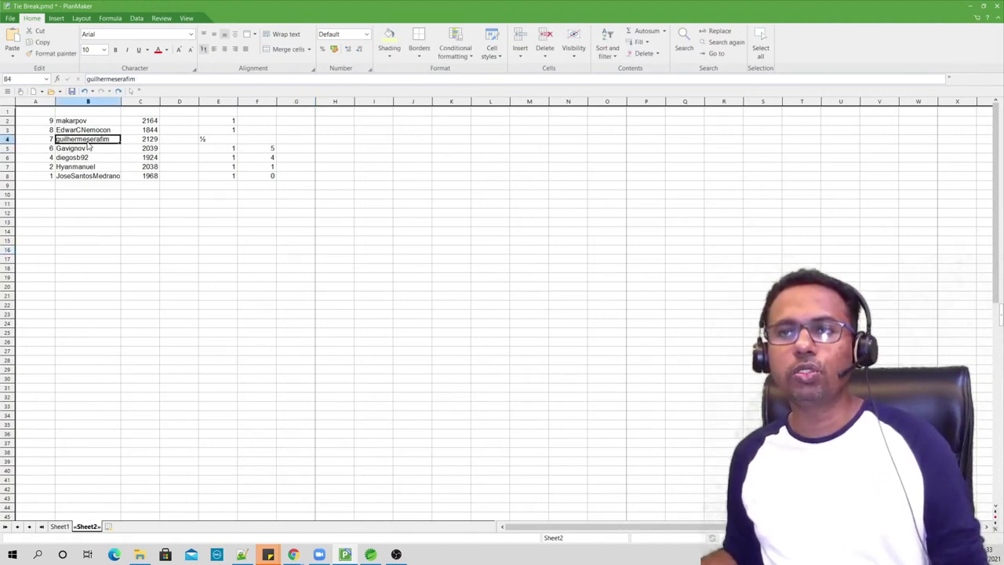
click(202, 142)
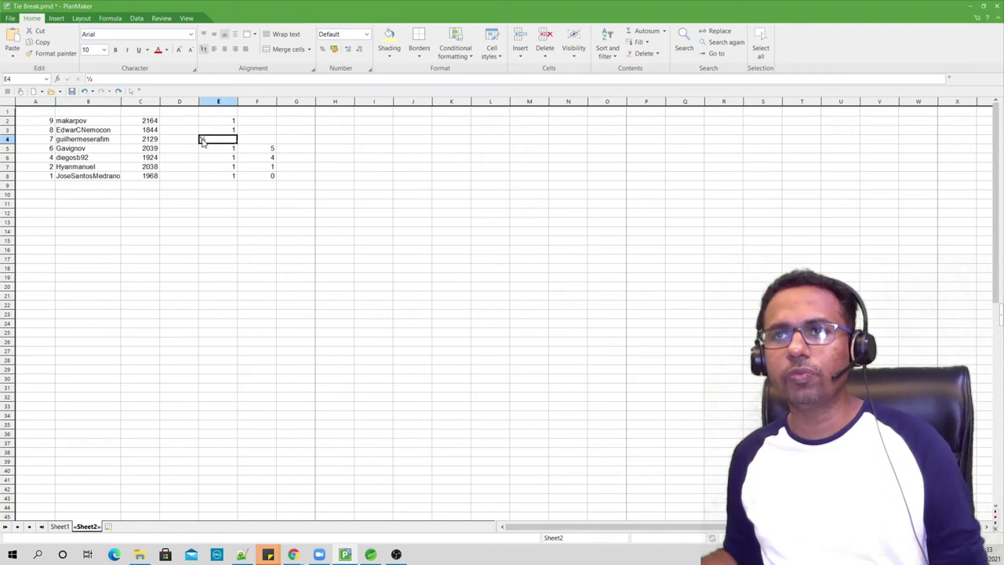
click(83, 142)
key(alt+Tab)
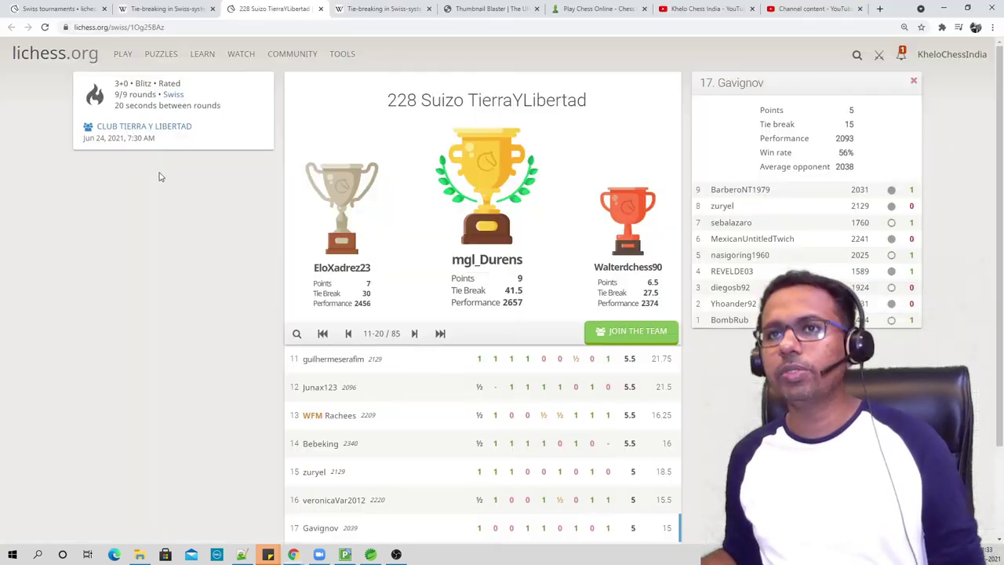
click(297, 334)
key(ctrl+v)
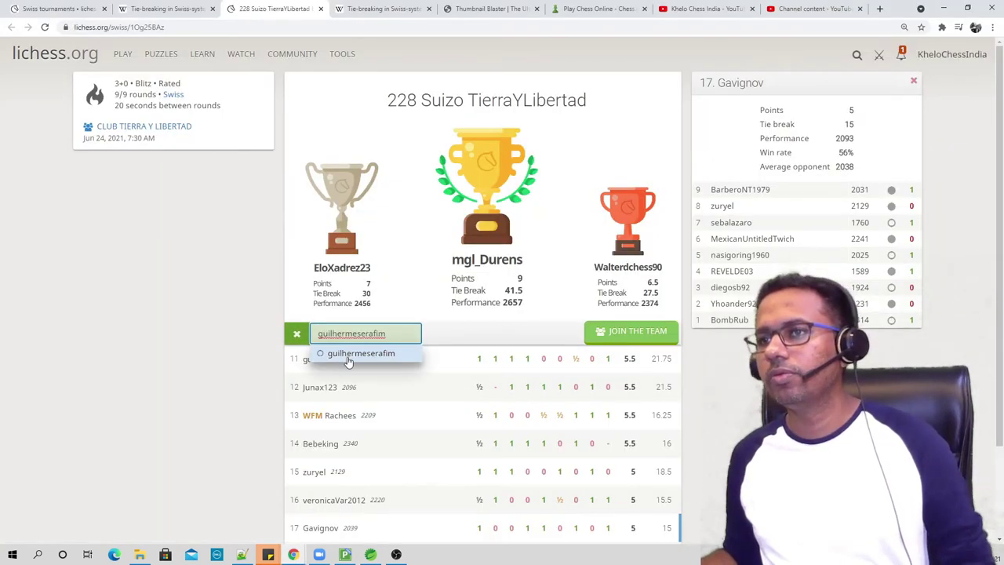
click(345, 353)
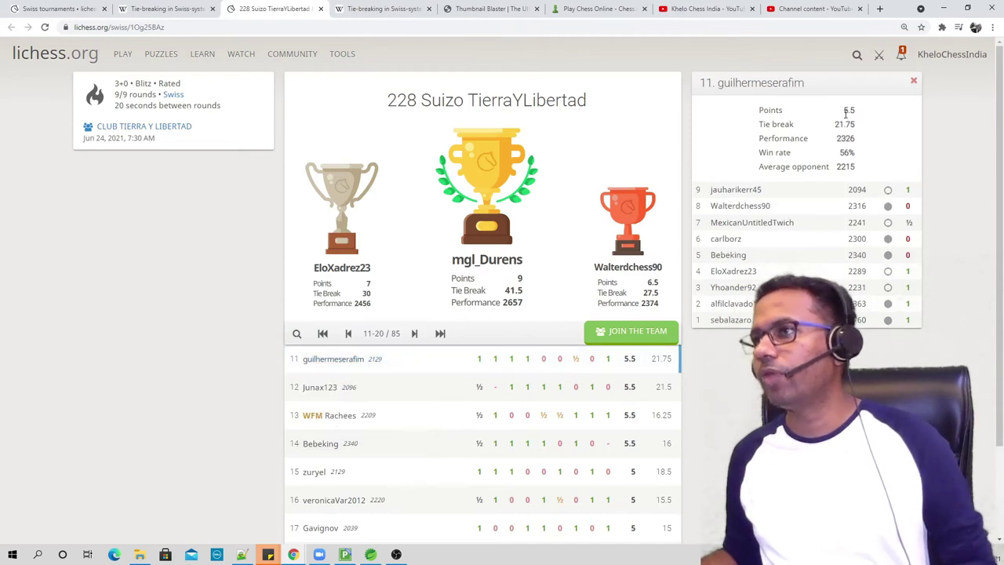
double_click(847, 109)
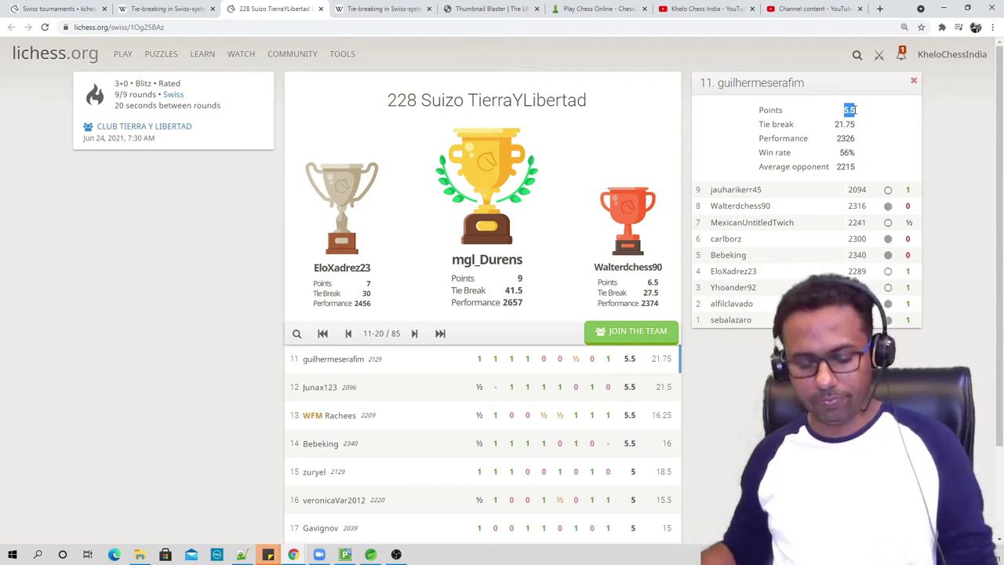
key(alt+Tab)
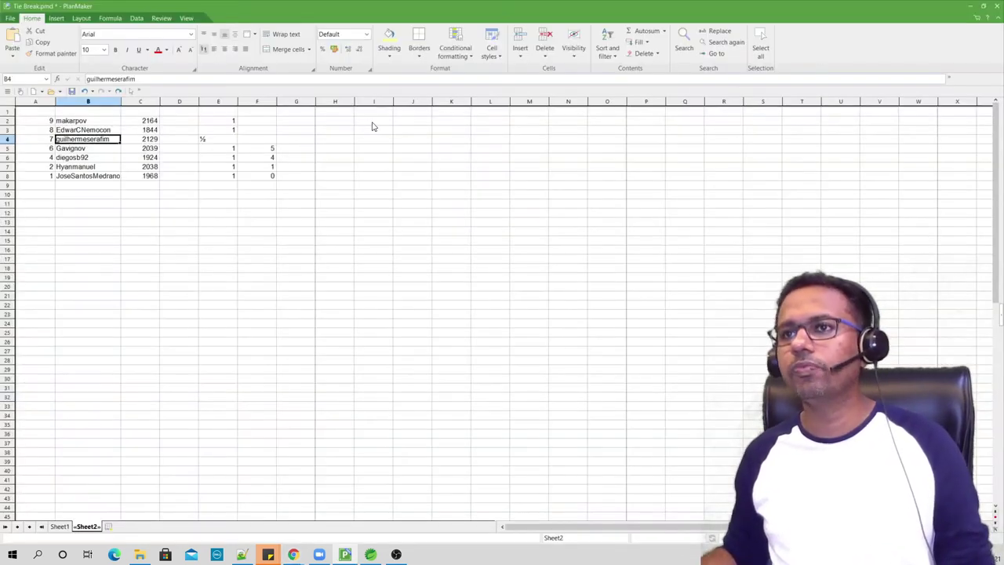
click(248, 141)
text(2)
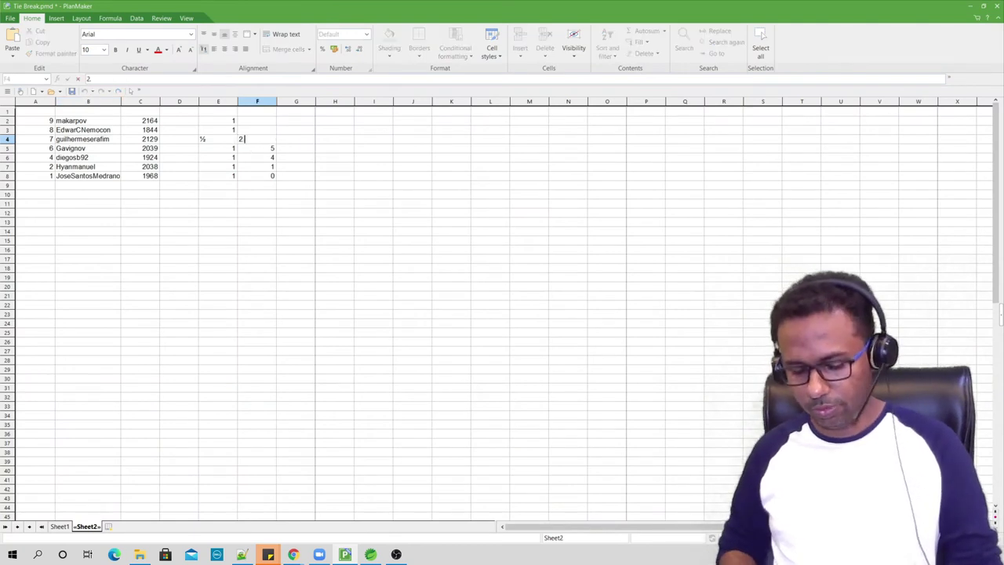
text(.75)
click(270, 243)
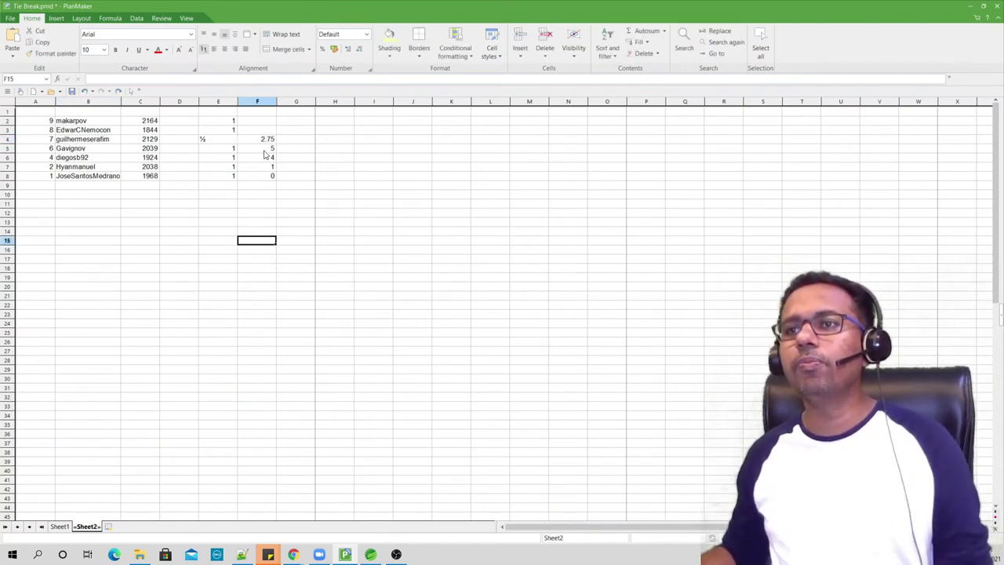
click(265, 142)
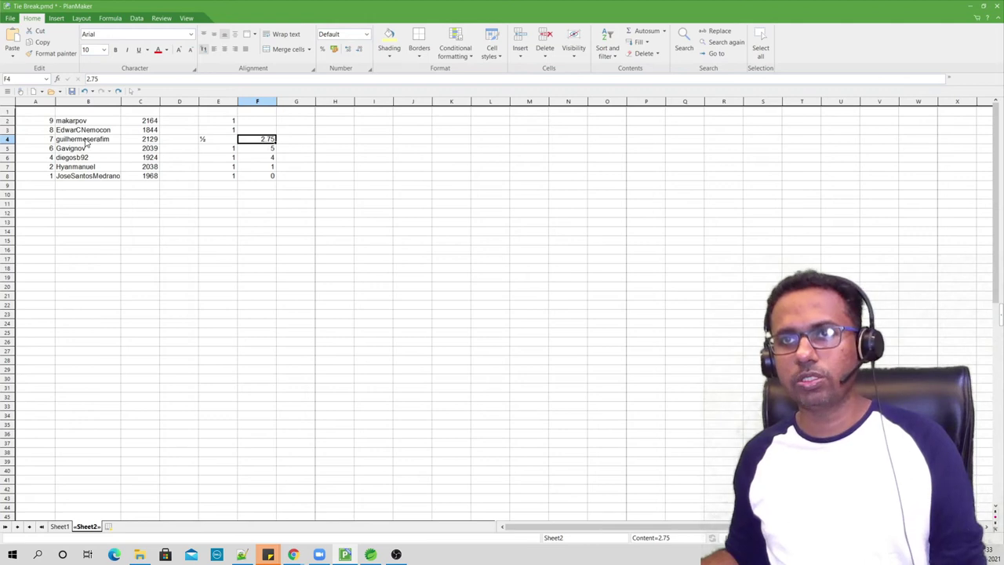
drag(87, 142, 217, 140)
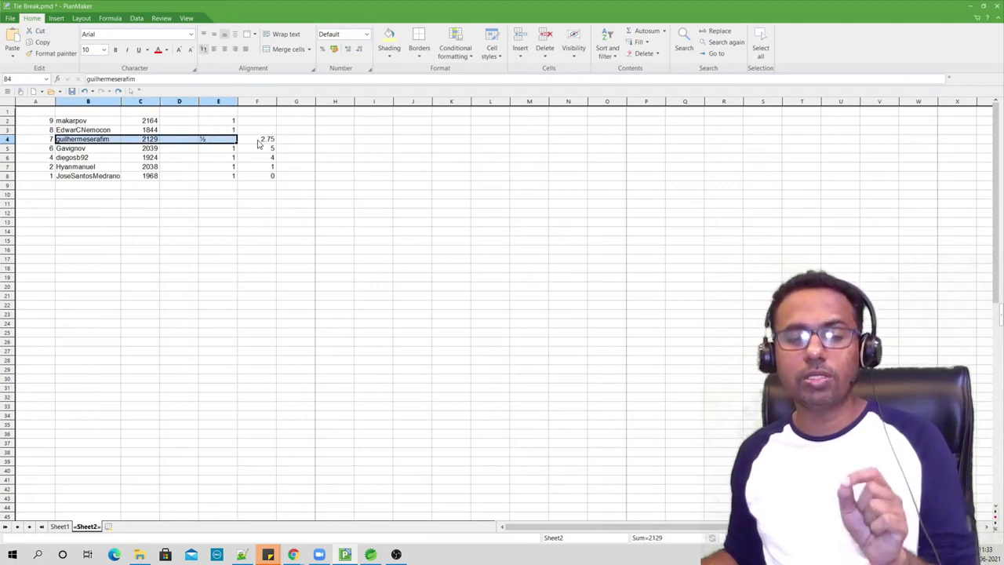
click(259, 144)
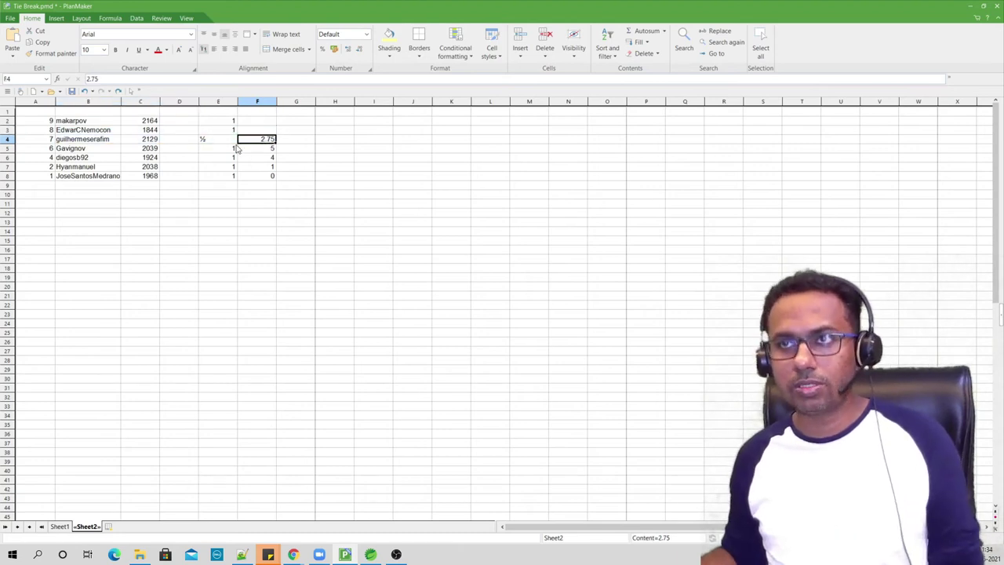
shift+click(105, 143)
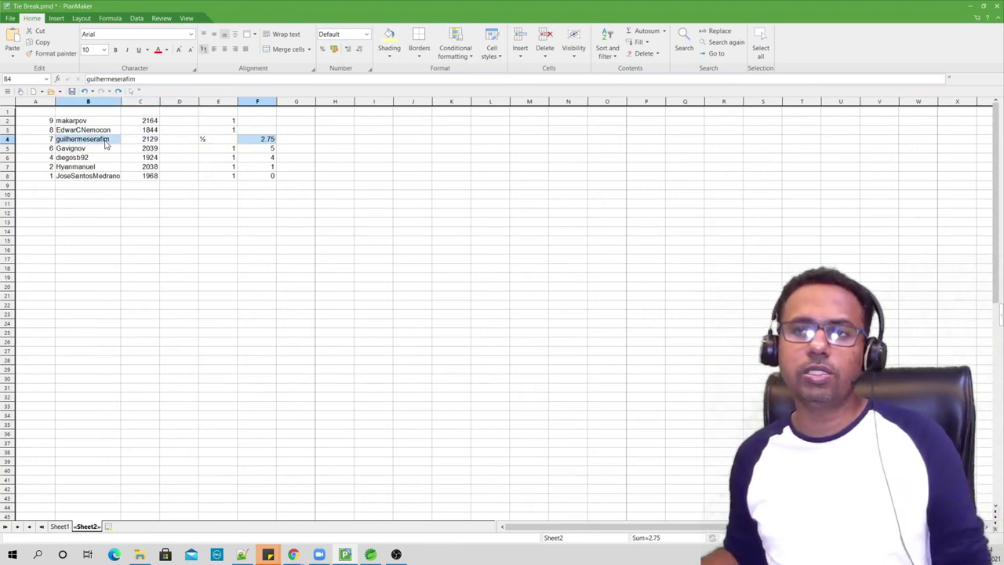
click(274, 209)
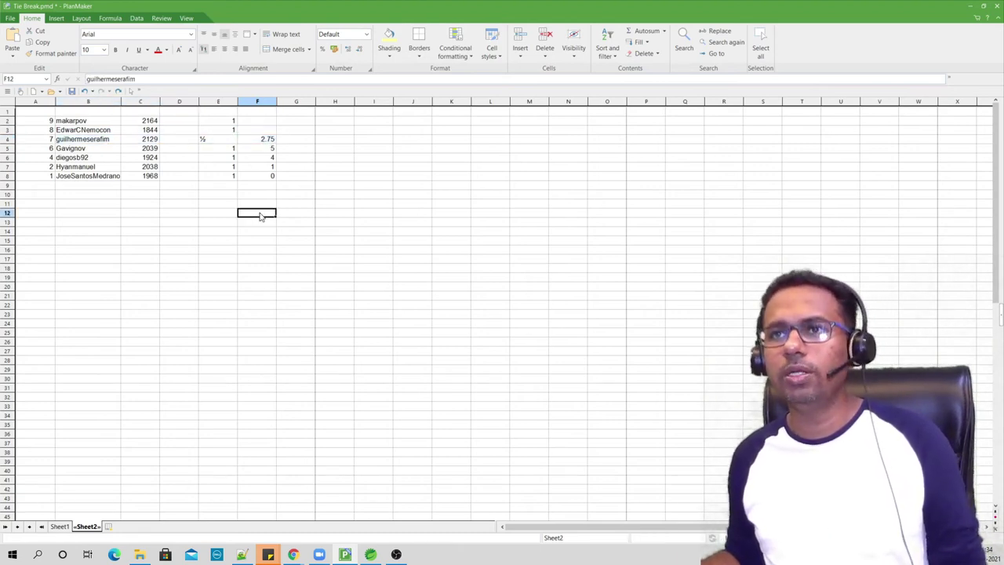
click(75, 153)
click(220, 150)
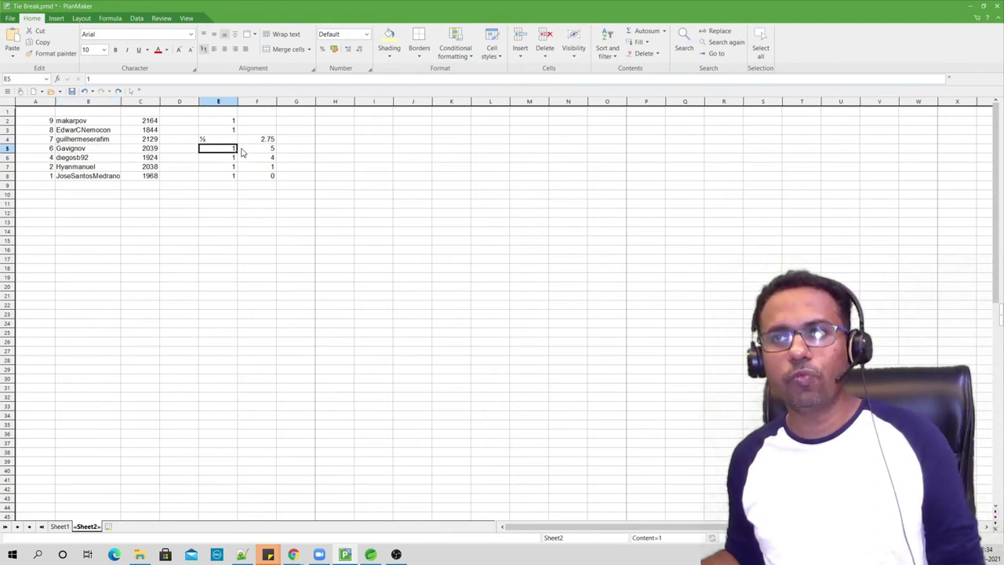
click(264, 150)
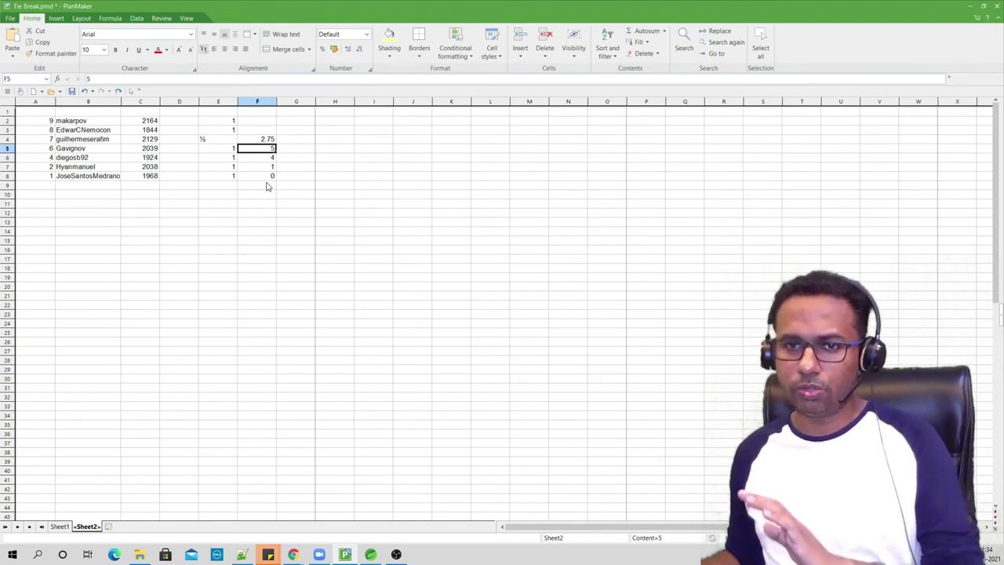
click(200, 196)
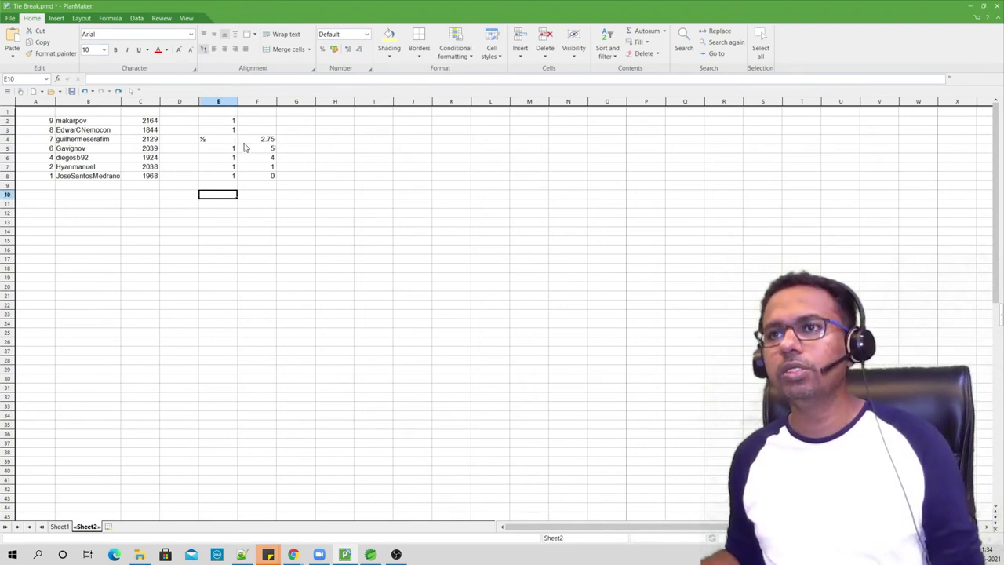
click(93, 132)
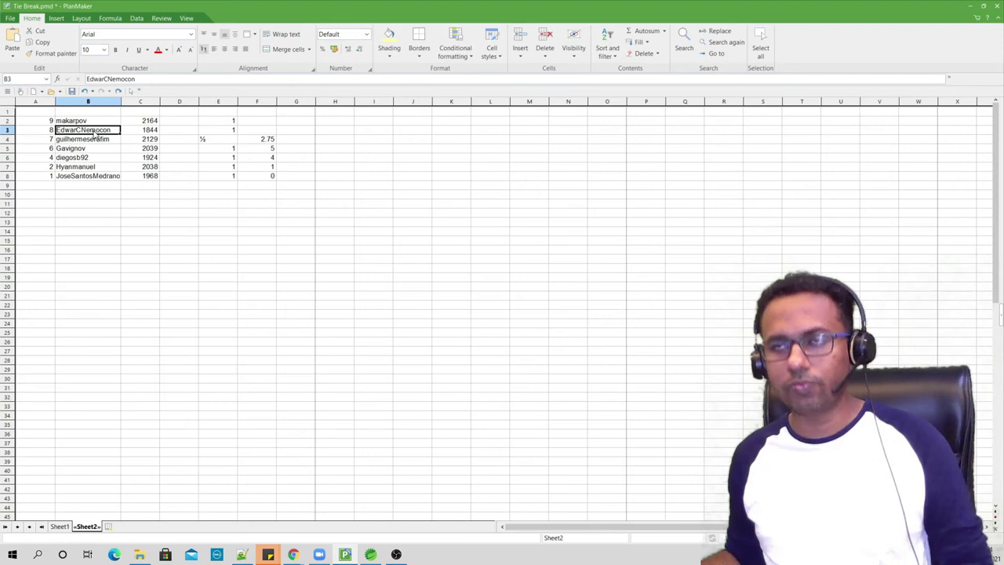
key(alt+Tab)
click(296, 335)
text(EdwarCNemocon)
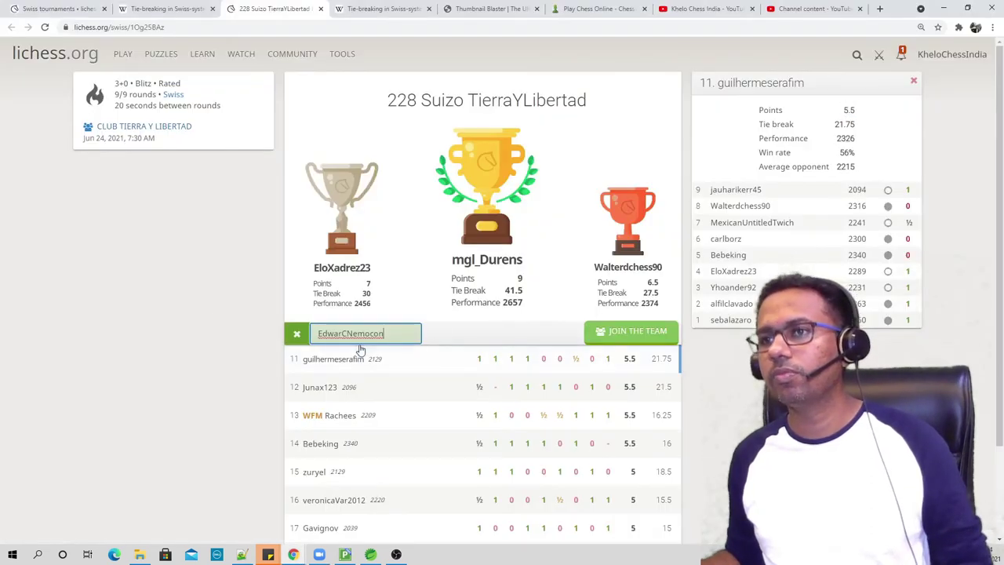
click(363, 353)
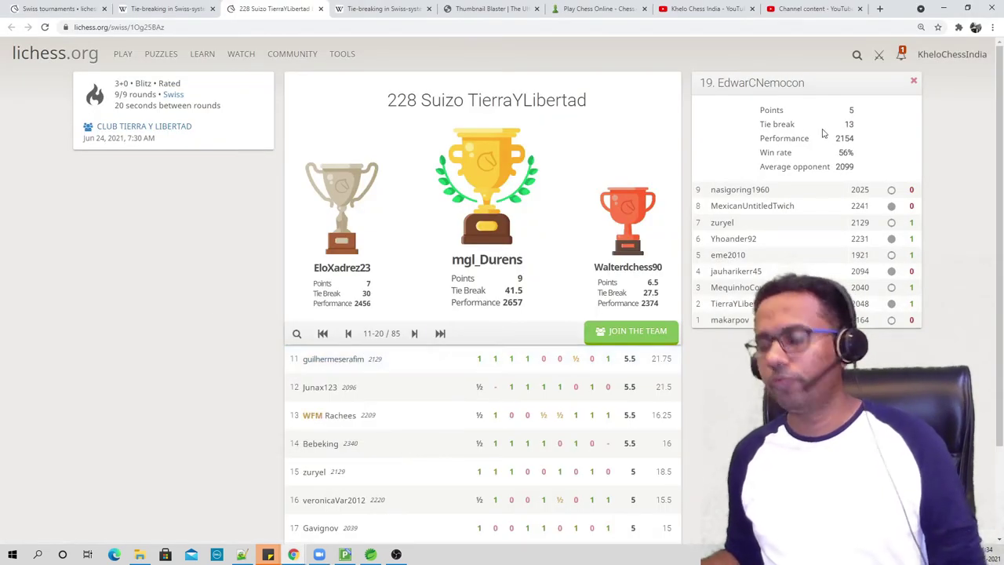
key(alt+Tab)
click(271, 131)
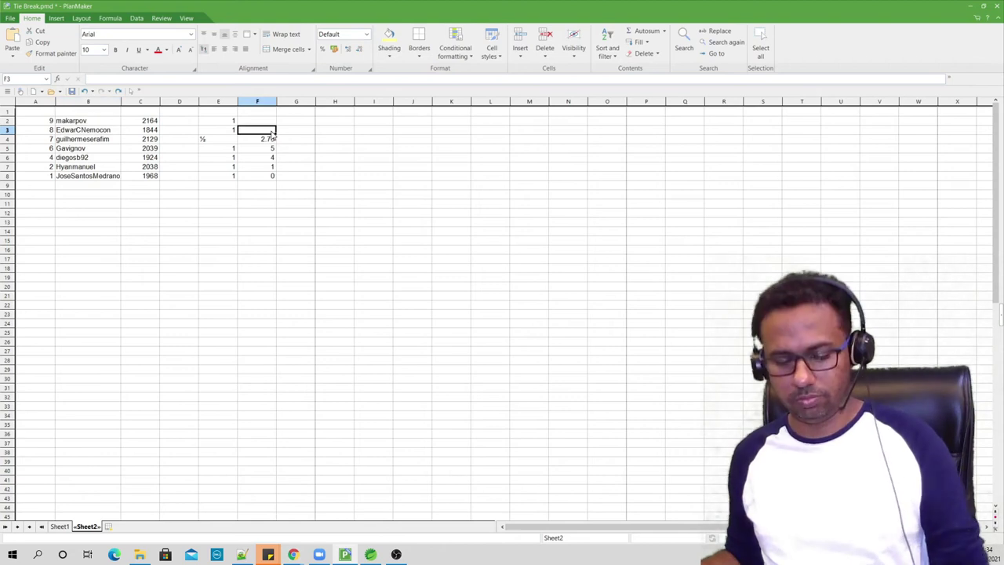
text(5)
click(248, 224)
click(91, 123)
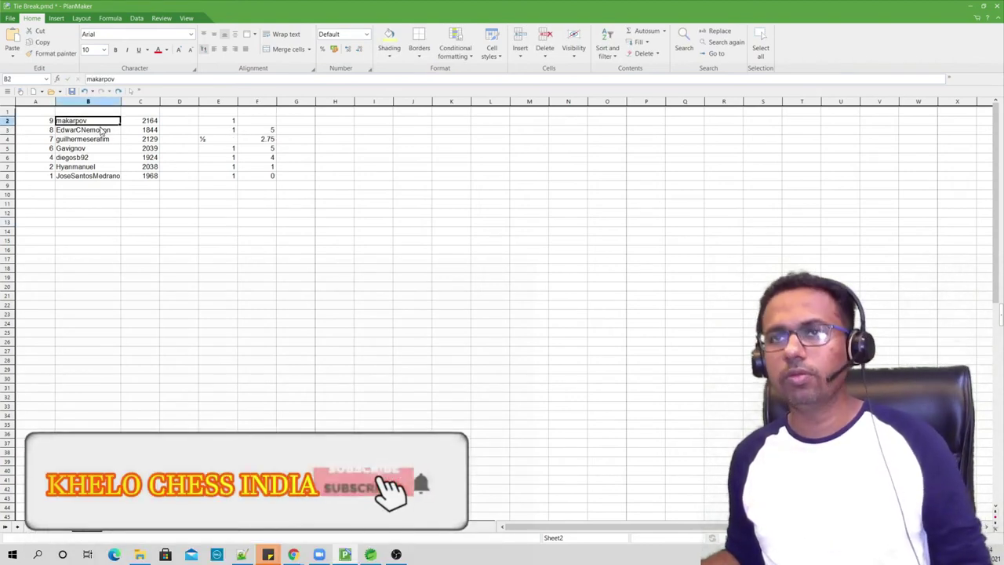
key(alt+Tab)
click(297, 332)
text(makarpov)
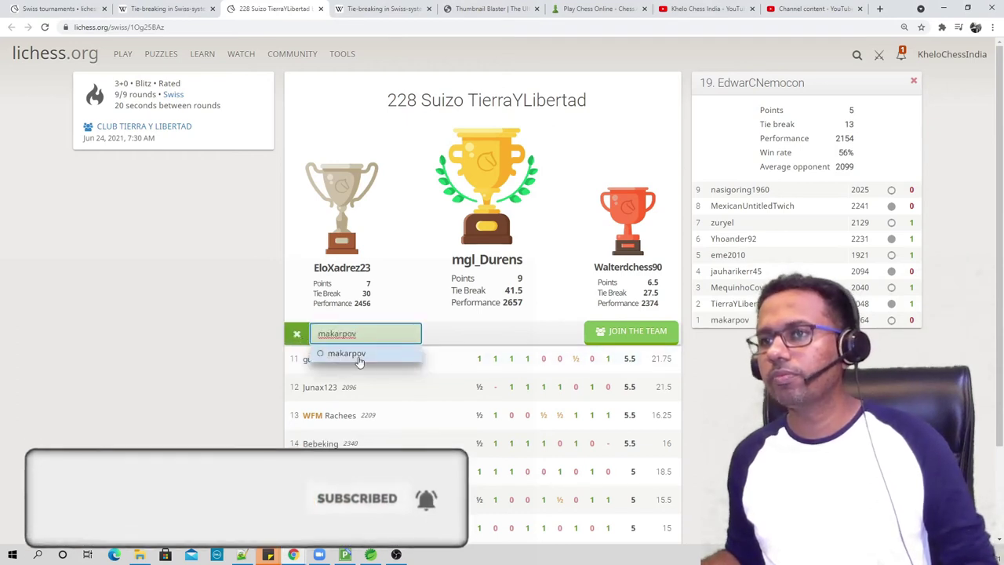
click(357, 356)
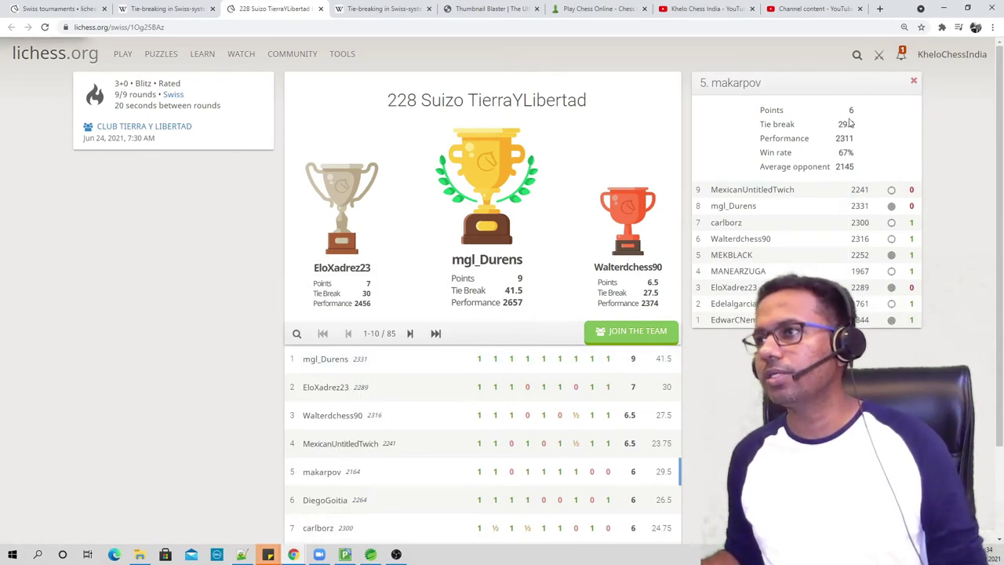
key(alt+Tab)
click(251, 126)
text(6)
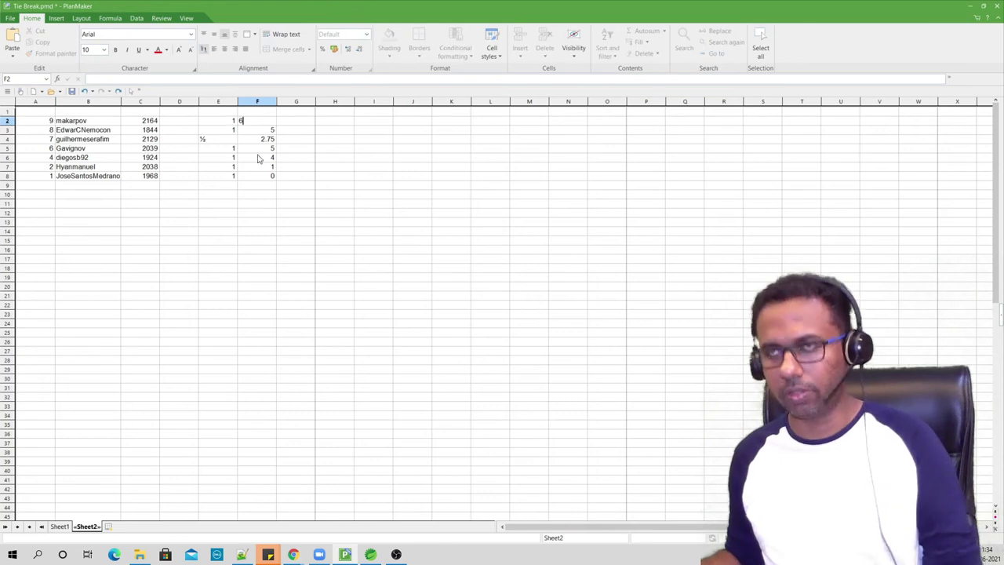
click(261, 243)
Autosum F2:F8 into F9, check the 23.75 total, and return to lichess.
drag(270, 124, 271, 187)
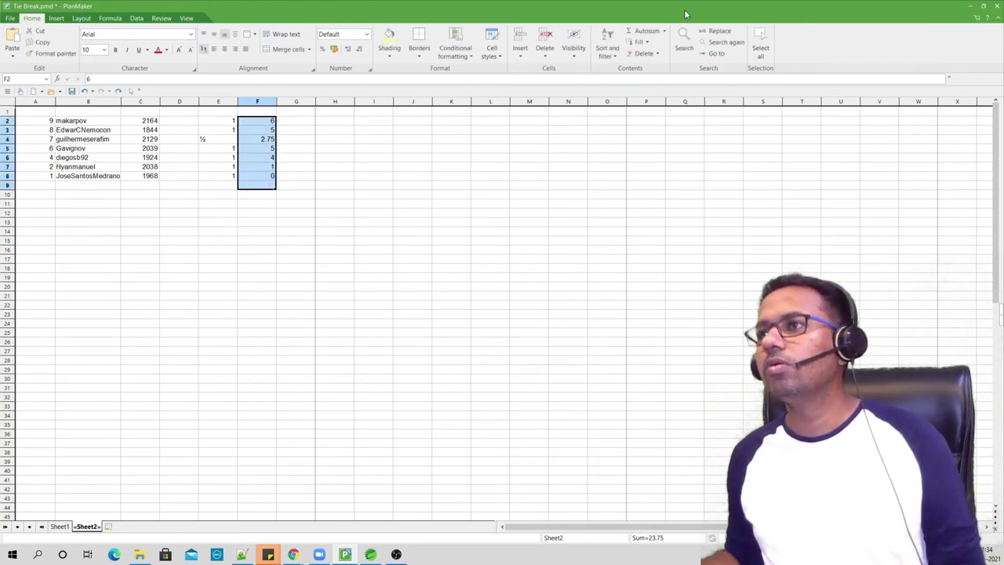
click(650, 32)
click(262, 186)
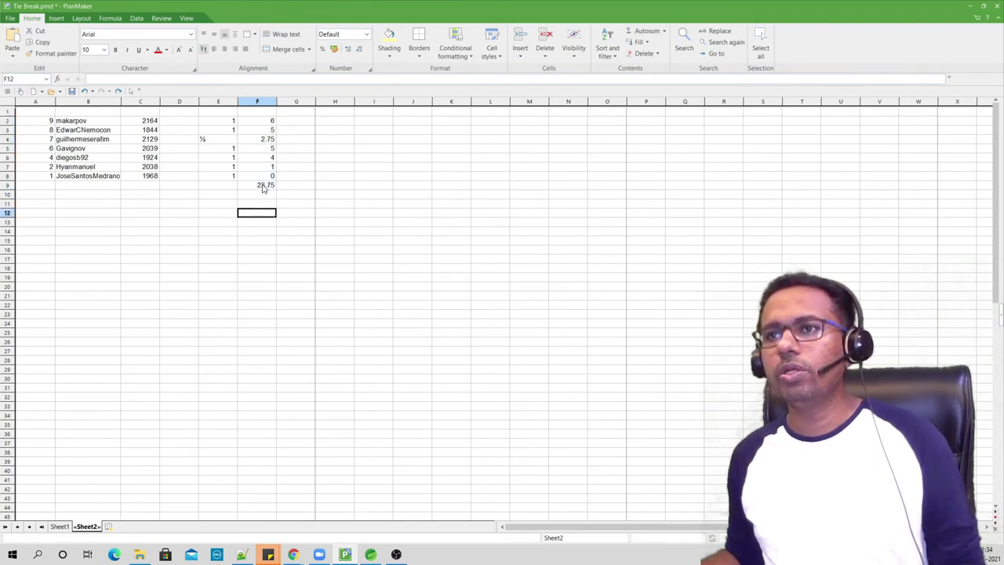
drag(263, 121, 271, 176)
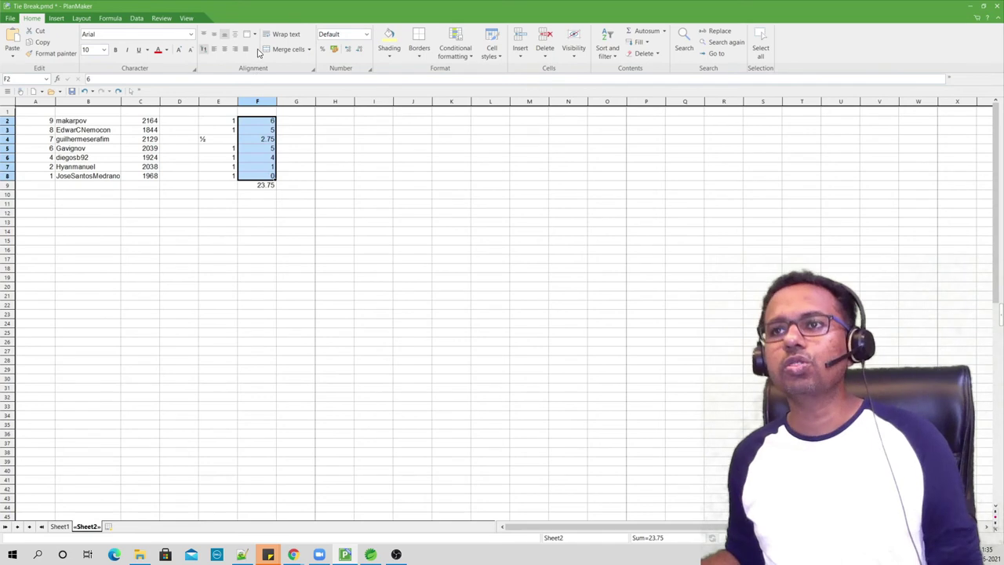
click(271, 187)
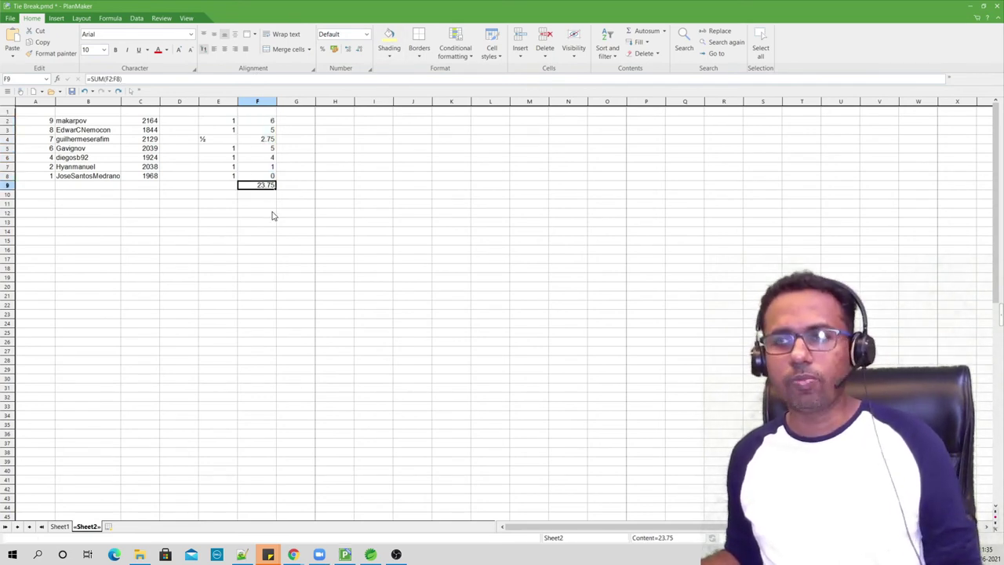
key(alt+Tab)
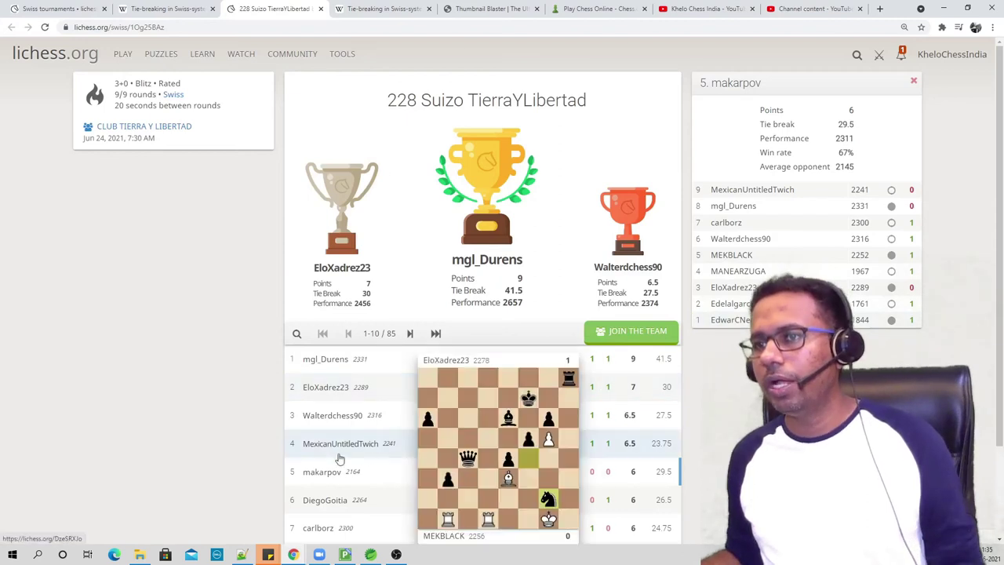
Open the player's lichess standings panel to confirm 6.5 points and a 23.75 tie break.
click(551, 452)
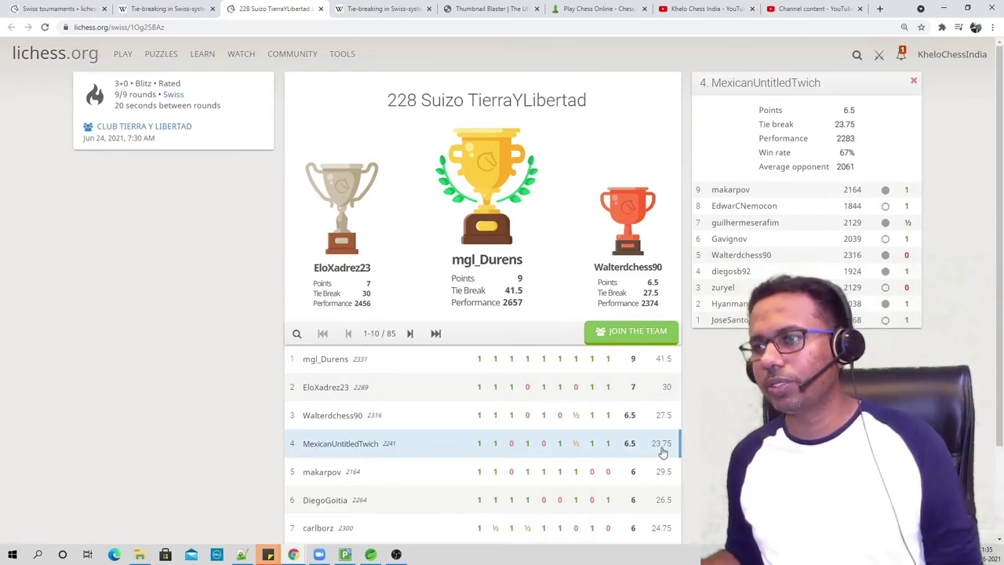